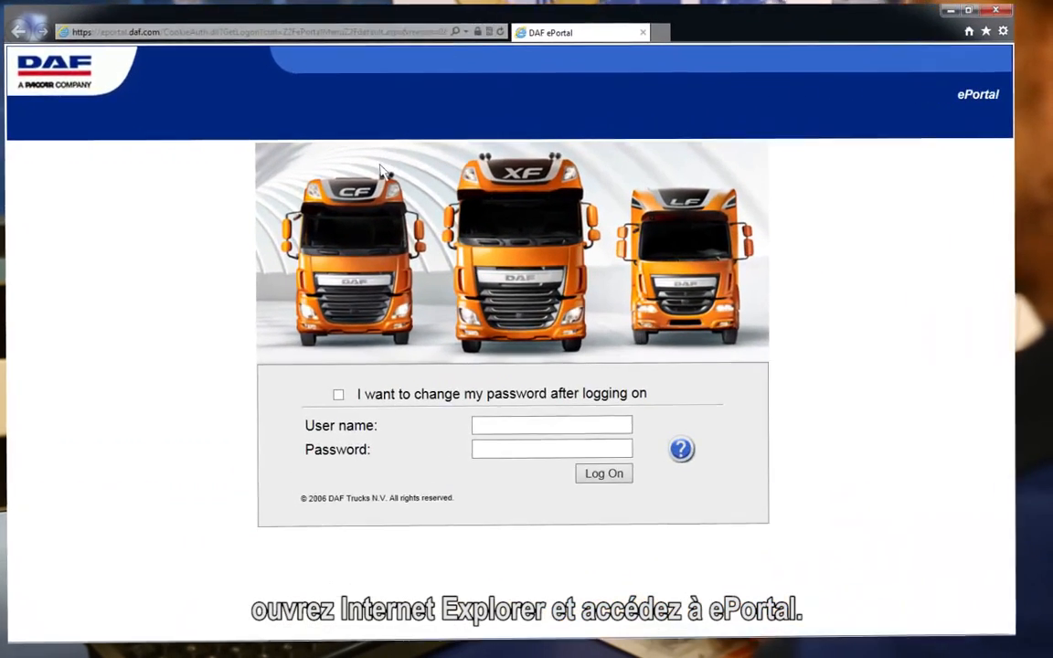
Step: Sign in to DAF ePortal with the administrator account's user name and password
{"action": "left_click", "coordinate": [489, 438]}
{"action": "type", "text": "DAVIE4user"}
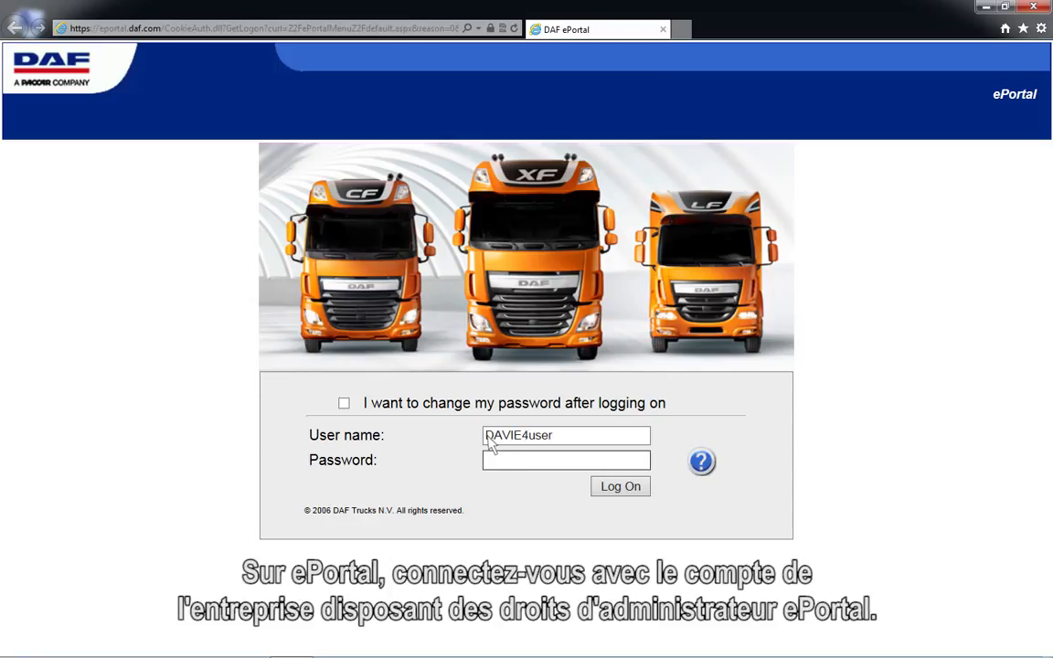
{"action": "left_click", "coordinate": [490, 464]}
{"action": "type", "text": "••••••"}
{"action": "left_click", "coordinate": [625, 490]}
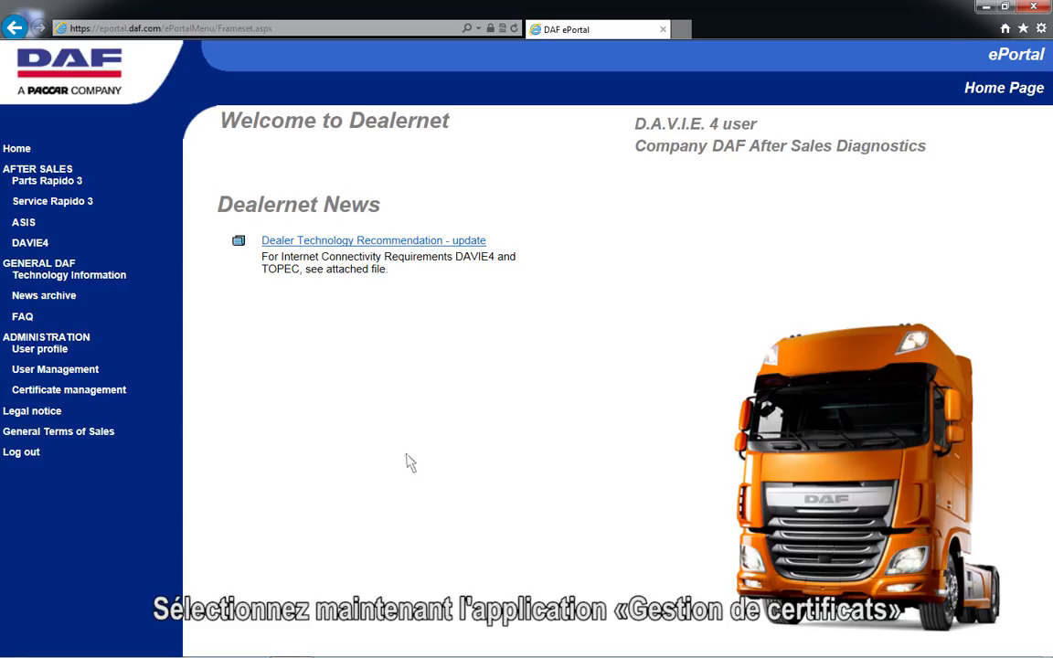
Step: Renew the company certificate in Certificate management, save the .pfx download and show its folder
{"action": "left_click", "coordinate": [65, 393]}
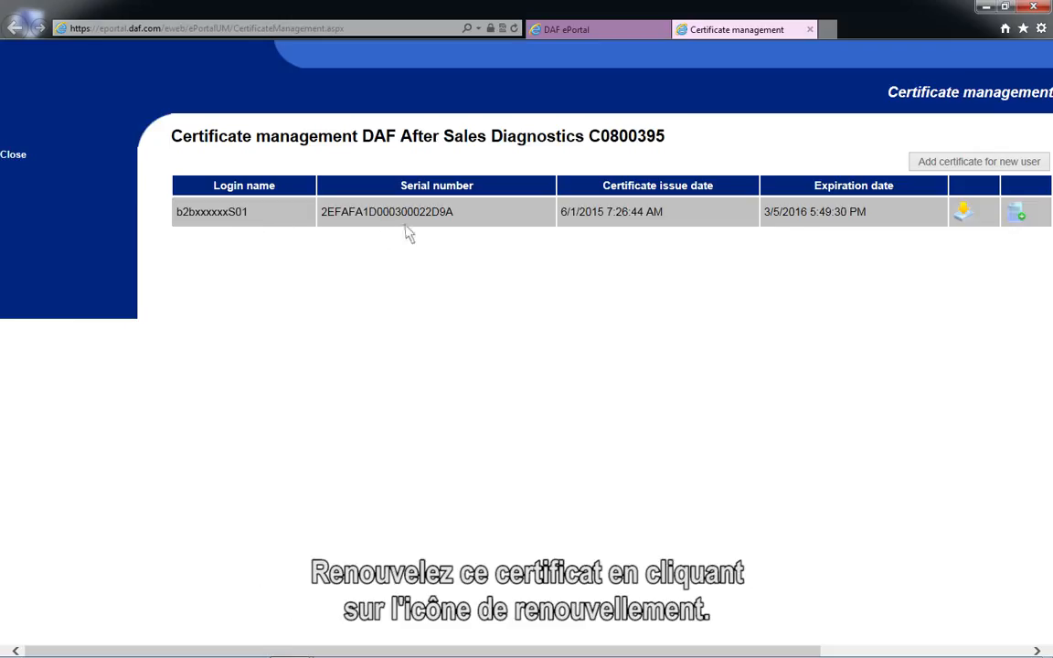
{"action": "left_click", "coordinate": [1016, 227]}
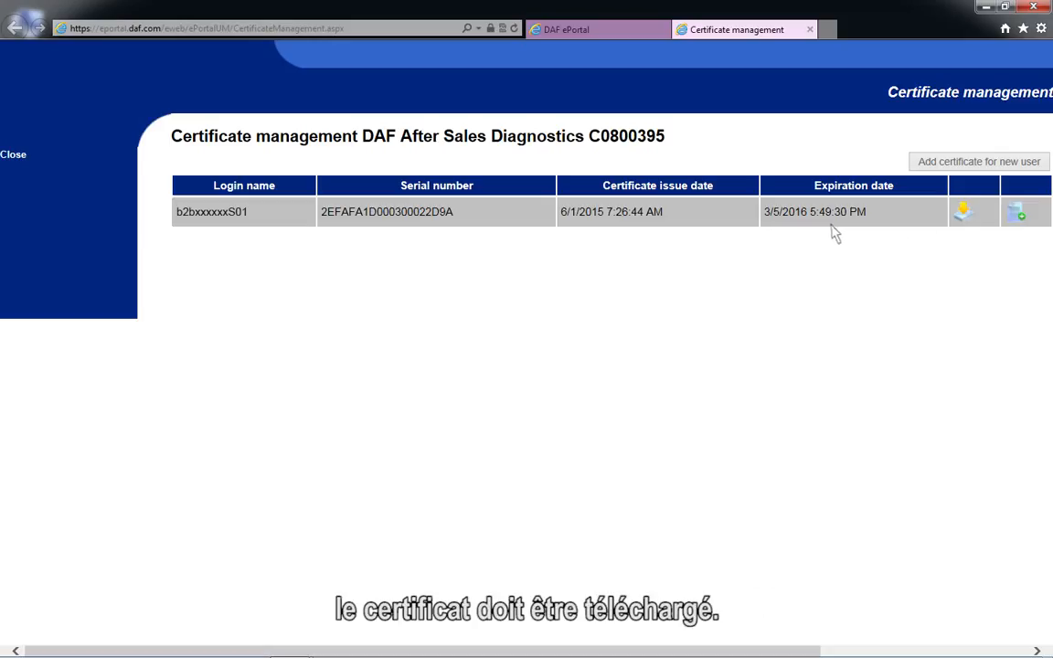
{"action": "left_click", "coordinate": [959, 219]}
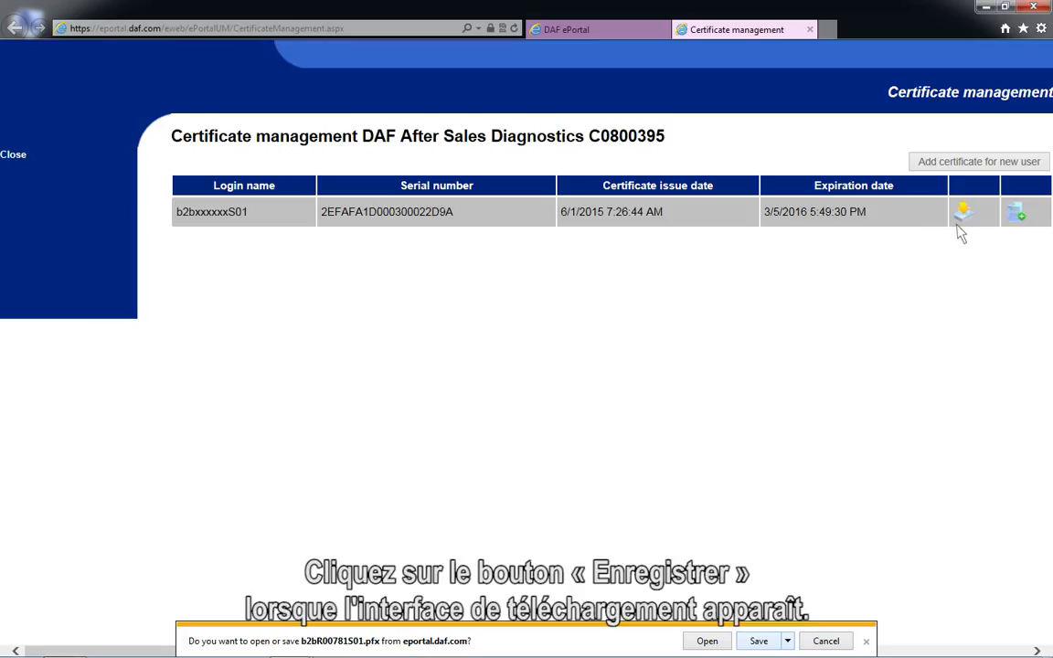
{"action": "left_click", "coordinate": [775, 643]}
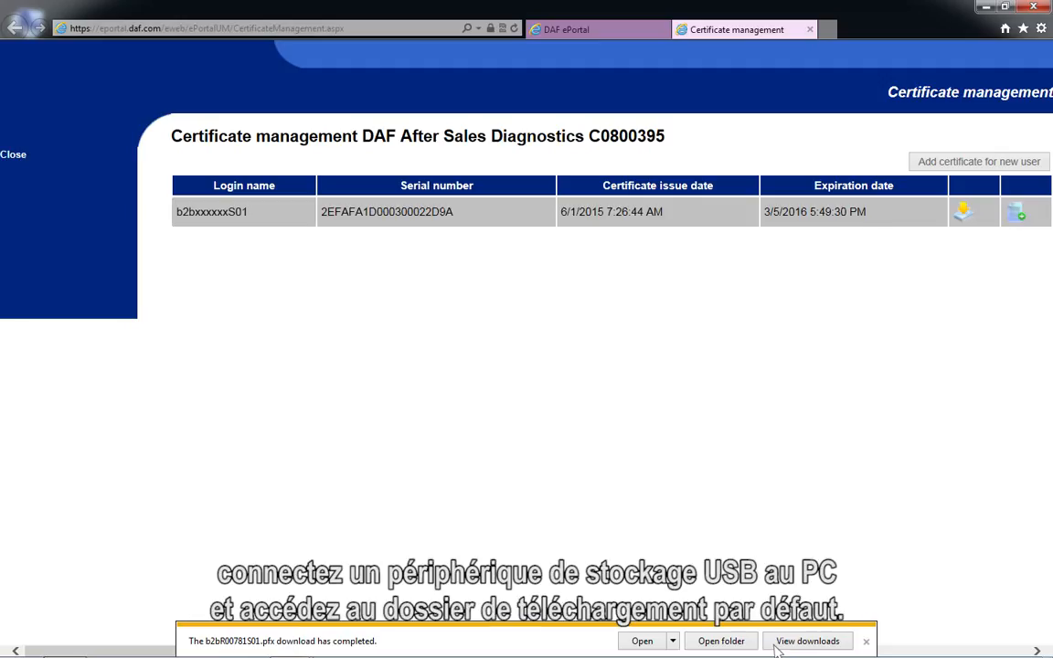
{"action": "left_click", "coordinate": [721, 641]}
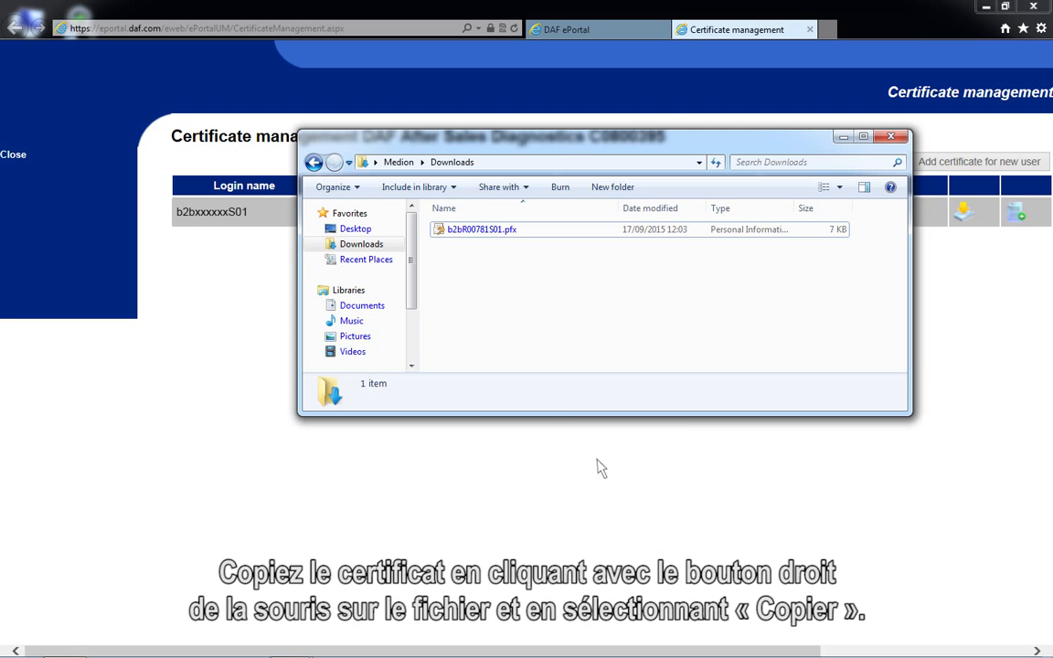
Step: Copy the downloaded .pfx certificate and paste it onto the root of USB DRIVE (F:)
{"action": "right_click", "coordinate": [448, 234]}
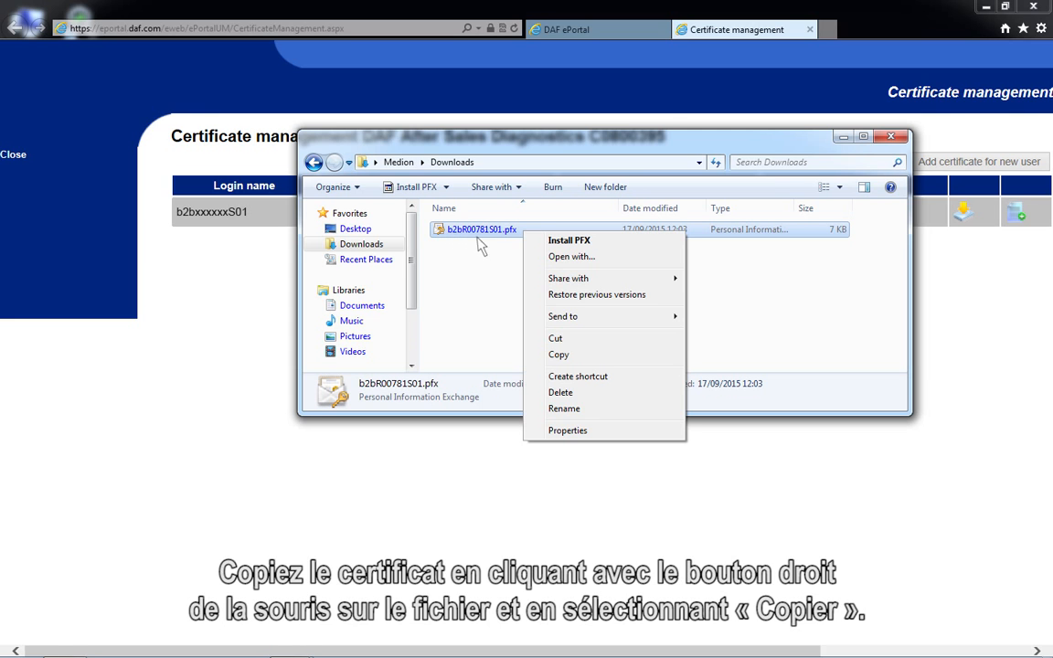
{"action": "left_click", "coordinate": [575, 362]}
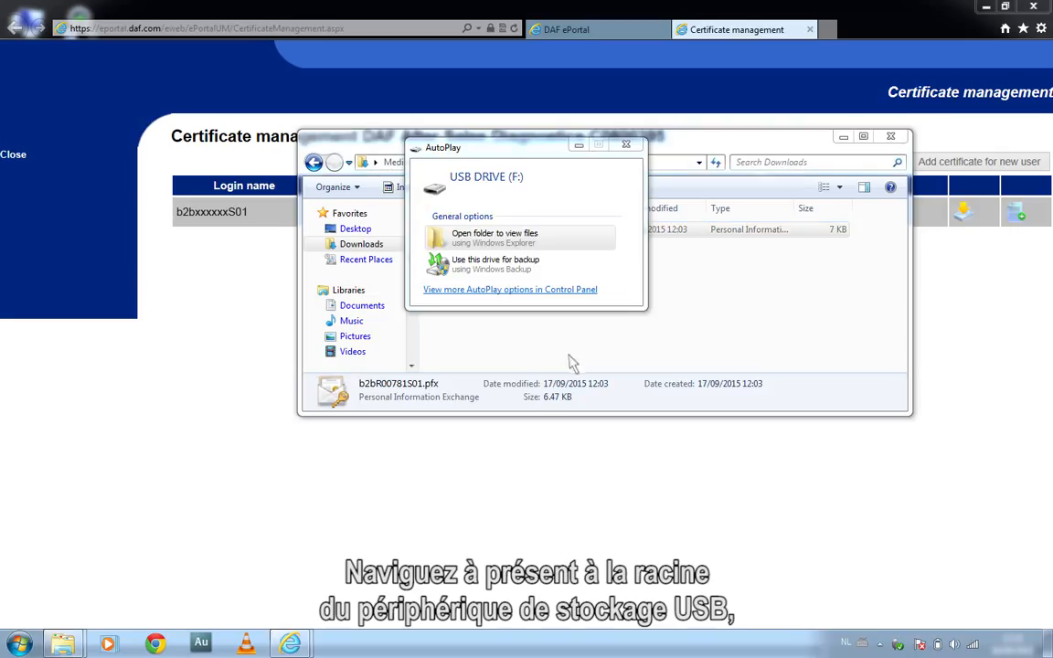
{"action": "left_click", "coordinate": [448, 240]}
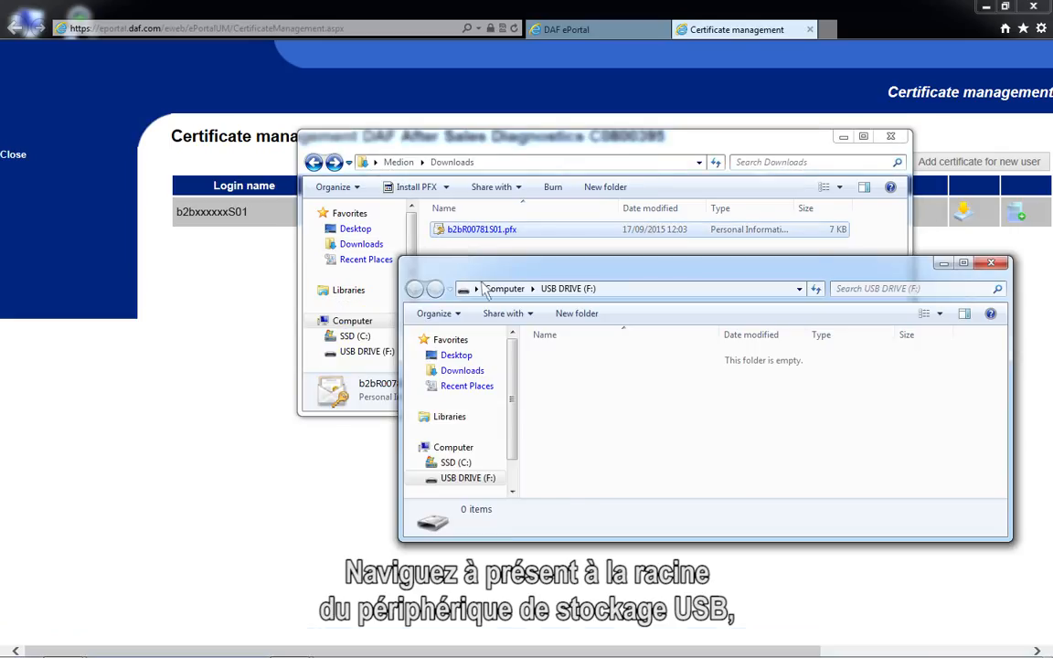
{"action": "right_click", "coordinate": [569, 388]}
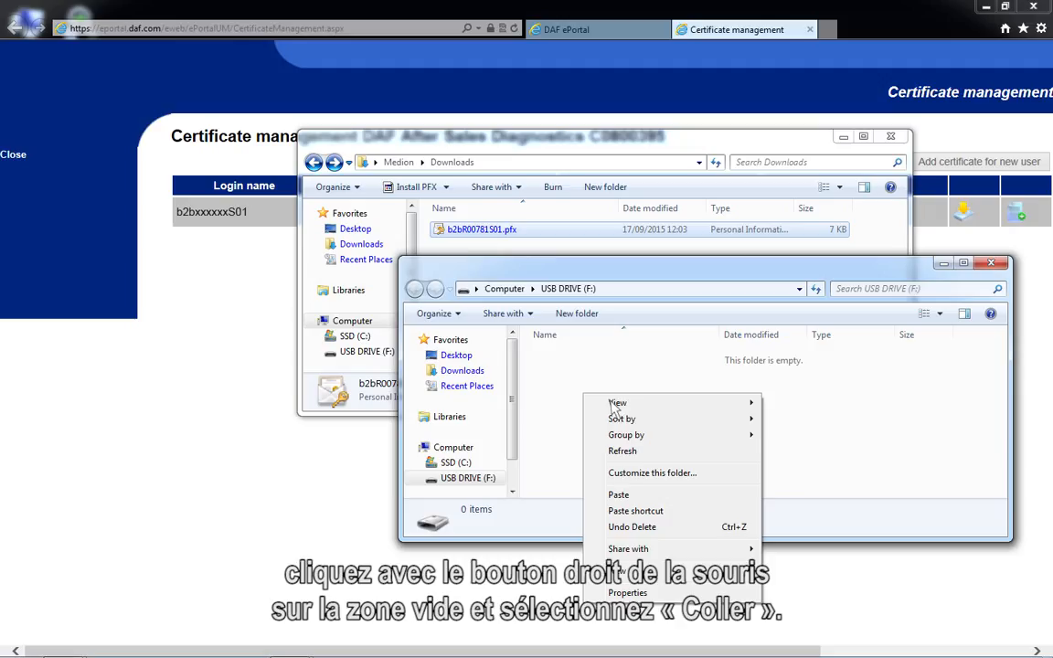
{"action": "left_click", "coordinate": [628, 498]}
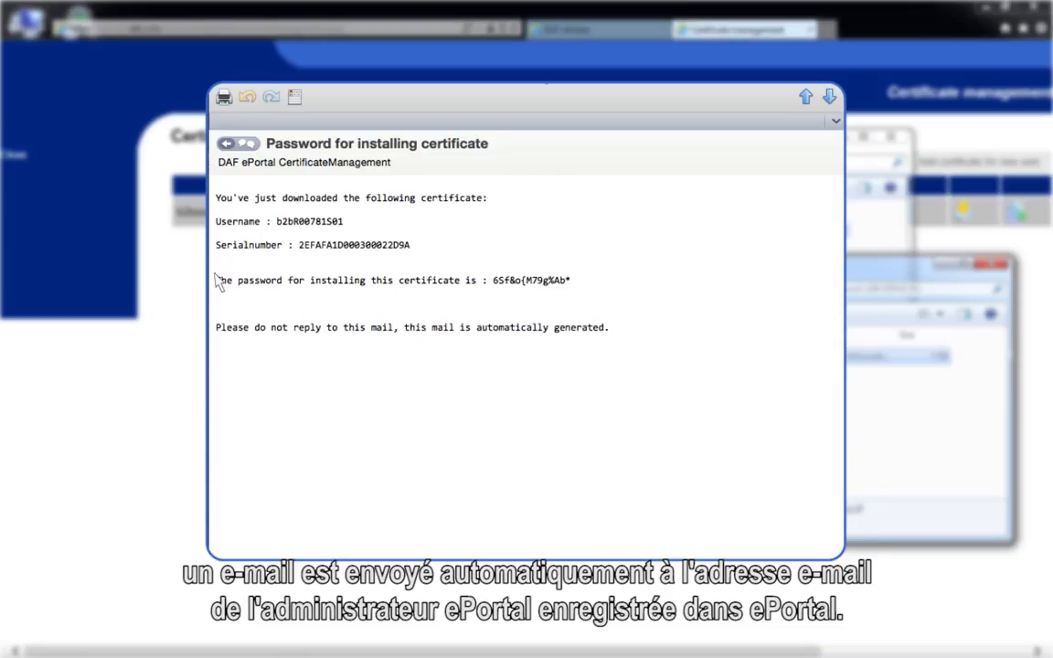
Step: Copy the certificate email text from its first line through the installation password
{"action": "left_click_drag", "start_coordinate": [282, 210], "coordinate": [574, 284]}
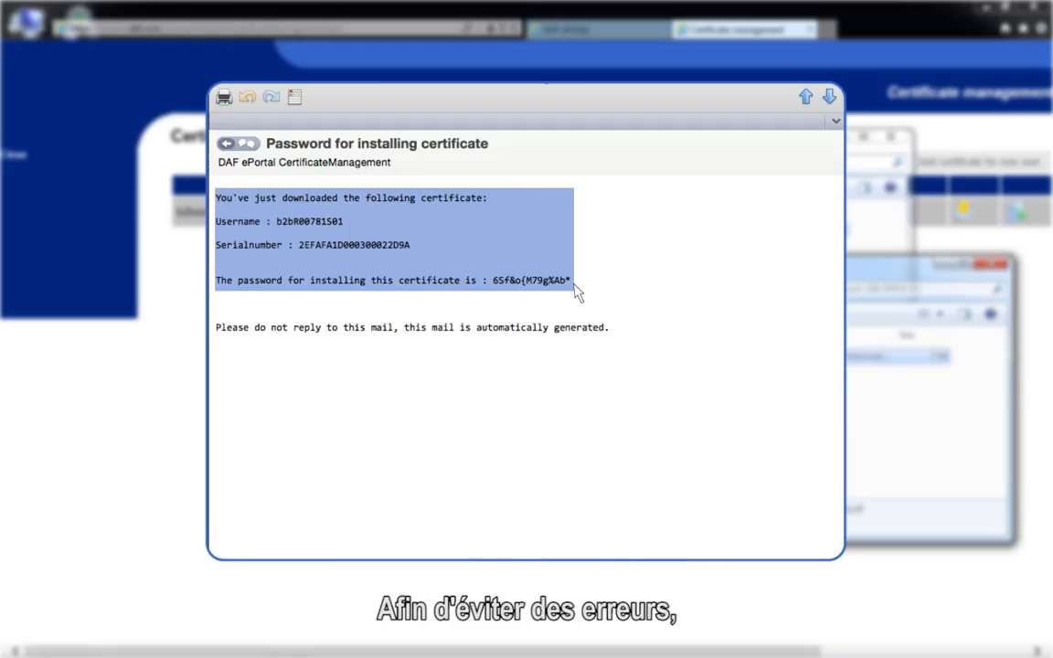
{"action": "right_click", "coordinate": [576, 290]}
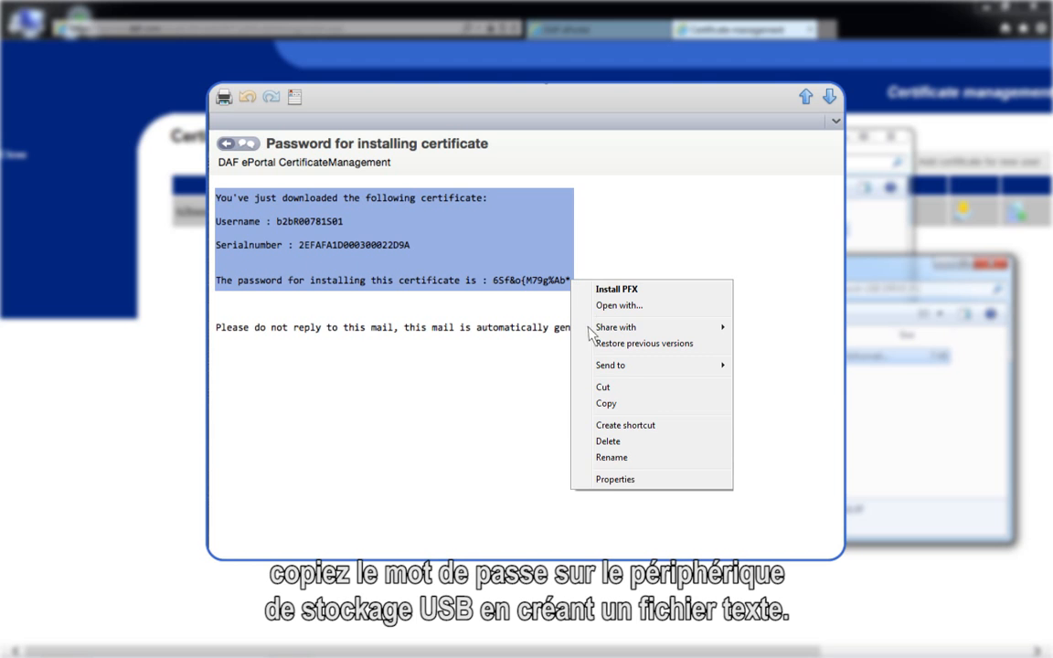
{"action": "left_click", "coordinate": [615, 409]}
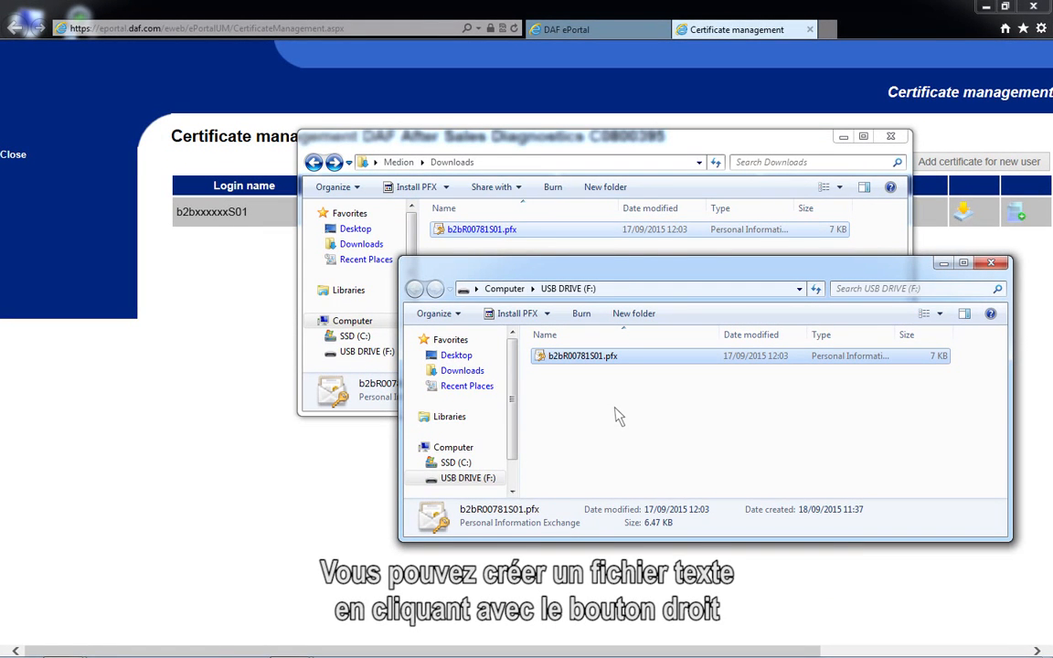
Step: Create New Text Document.txt on USB DRIVE (F:) and open it in Notepad
{"action": "right_click", "coordinate": [536, 365]}
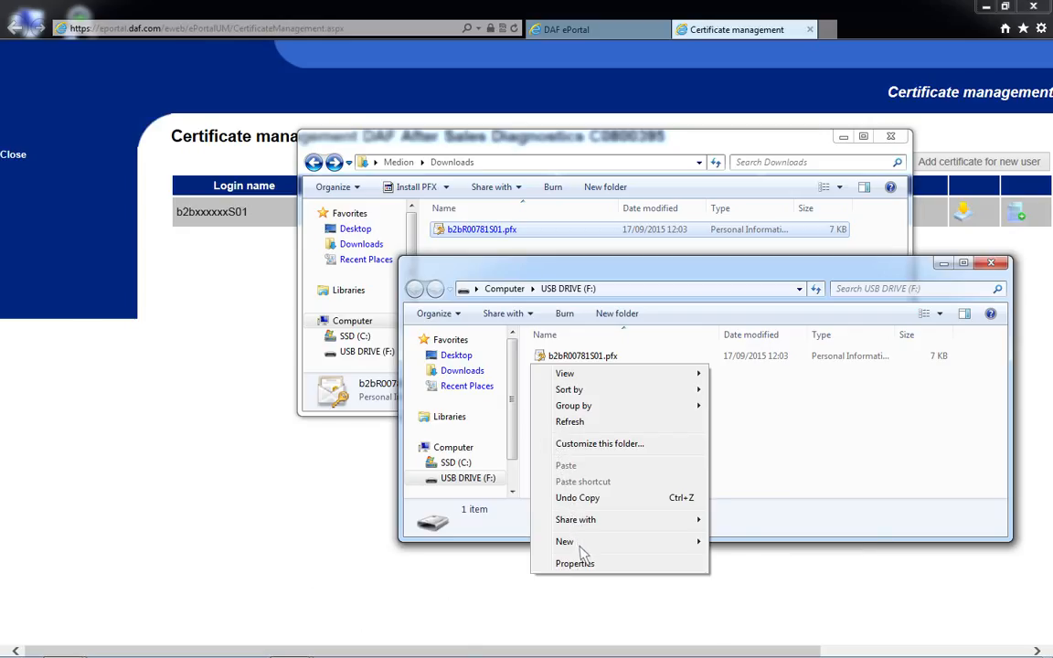
{"action": "mouse_move", "coordinate": [700, 542]}
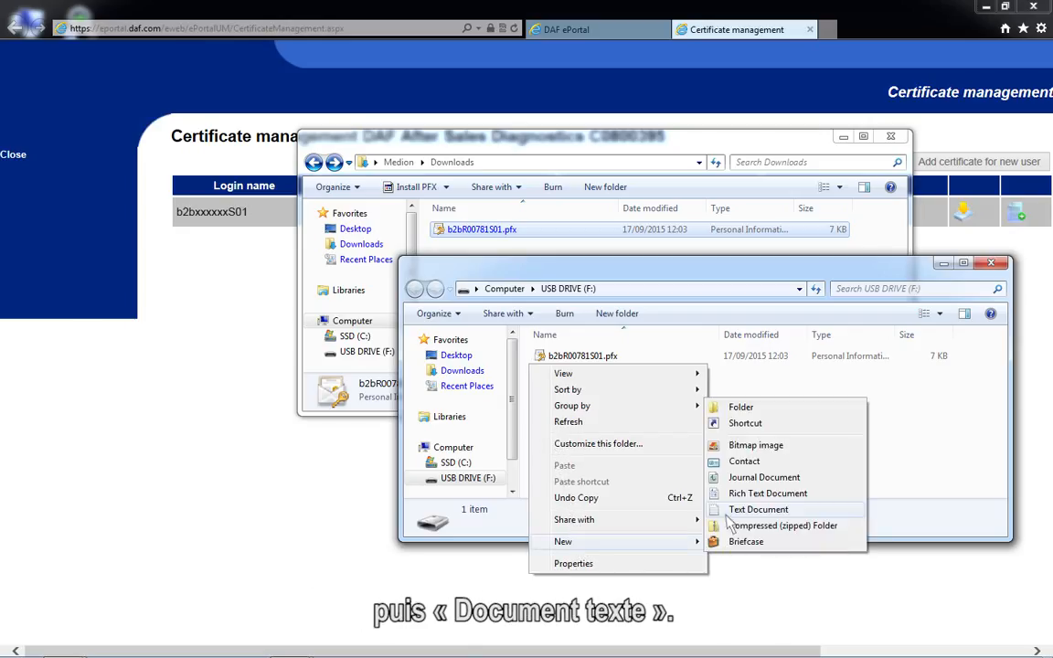
{"action": "left_click", "coordinate": [728, 513]}
{"action": "key", "text": "Return"}
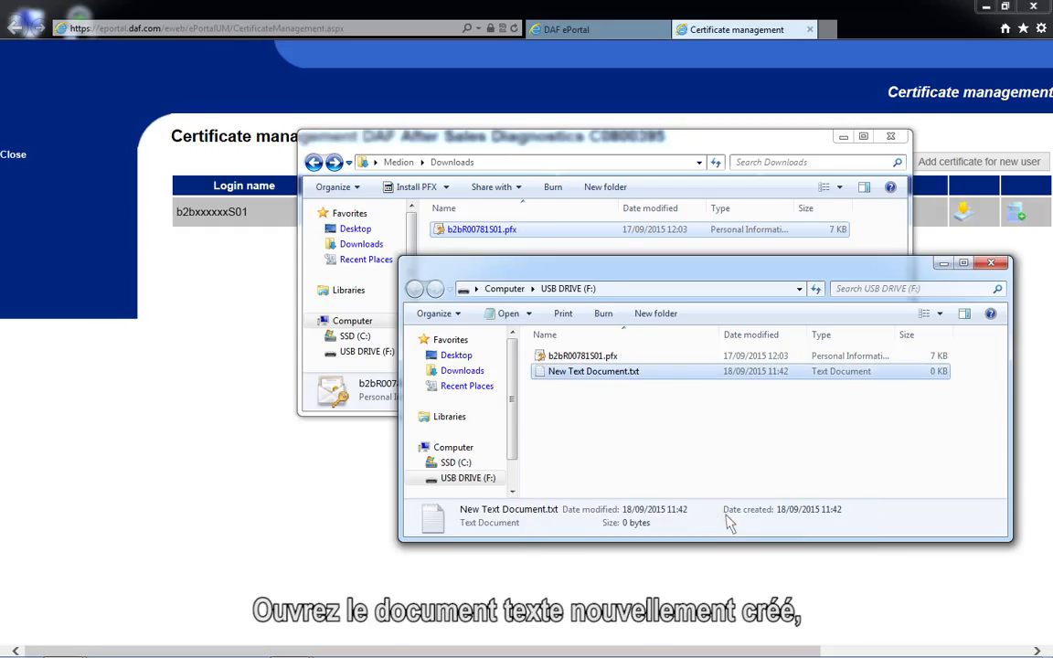
{"action": "double_click", "coordinate": [552, 372]}
{"action": "right_click", "coordinate": [193, 210]}
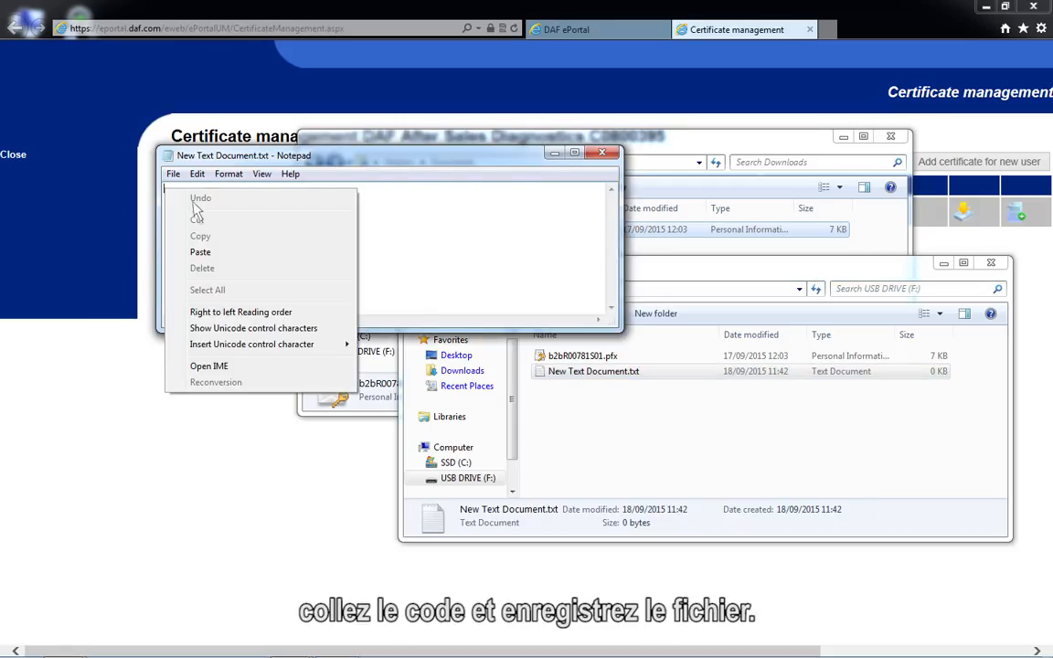
Step: Paste the certificate details and password into the text file and save it
{"action": "left_click", "coordinate": [194, 259]}
{"action": "left_click", "coordinate": [602, 152]}
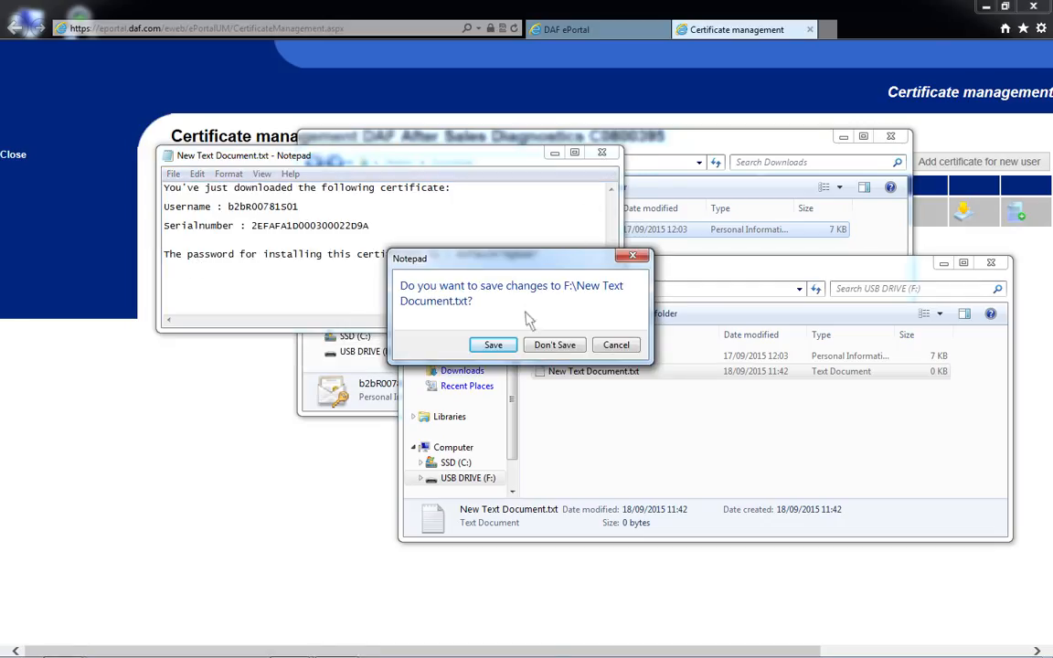
{"action": "left_click", "coordinate": [493, 344]}
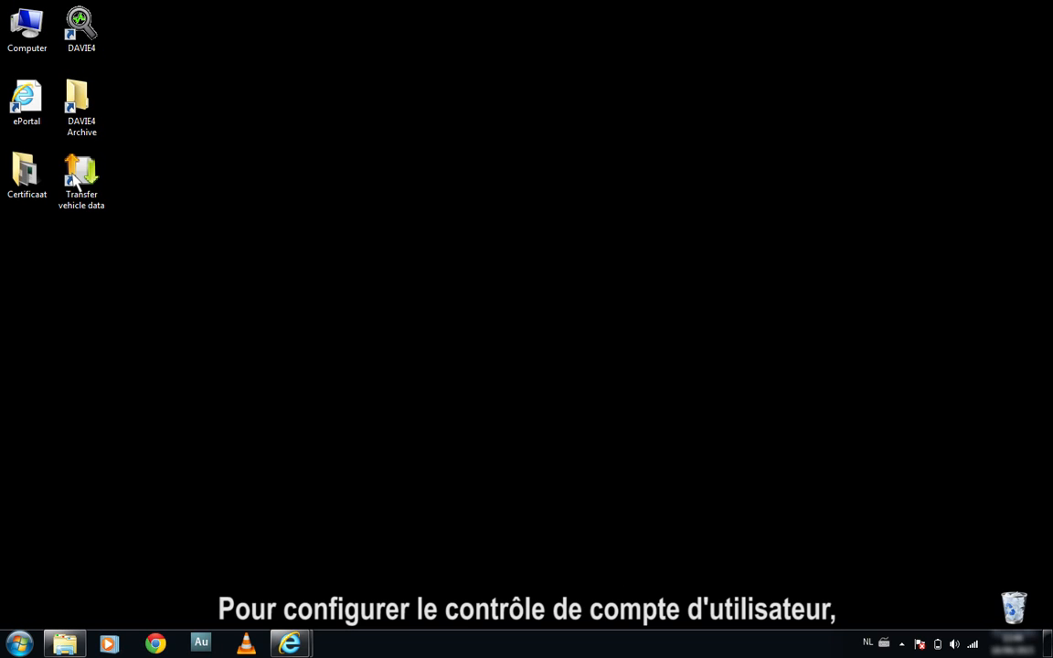
Step: Lower User Account Control to Never notify via a UAC search and apply it
{"action": "left_click", "coordinate": [18, 645]}
{"action": "type", "text": "U"}
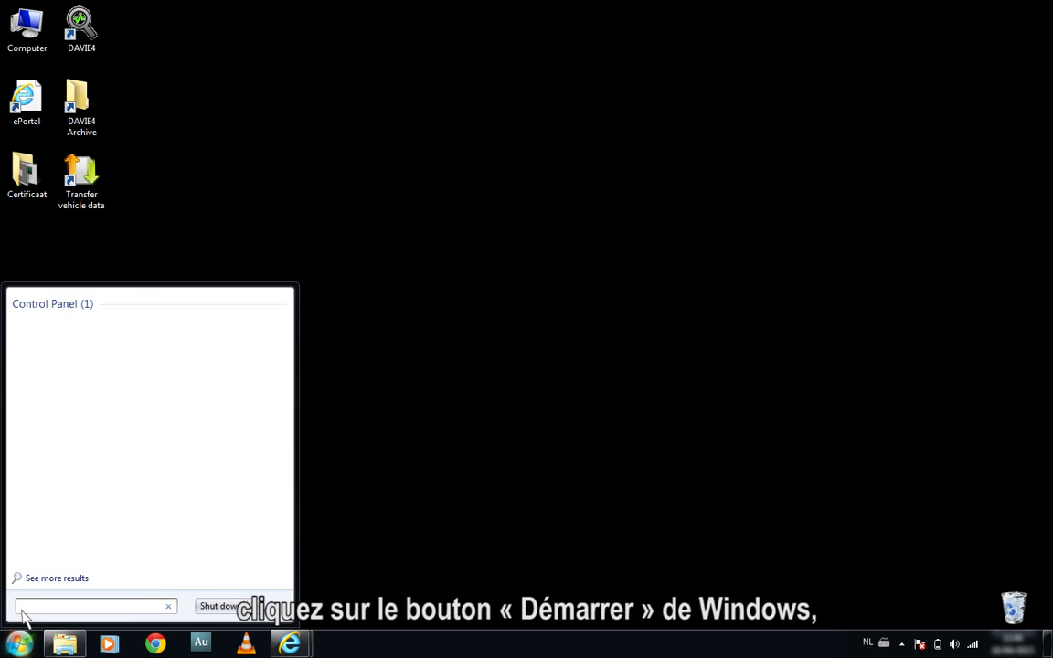
{"action": "type", "text": "AC"}
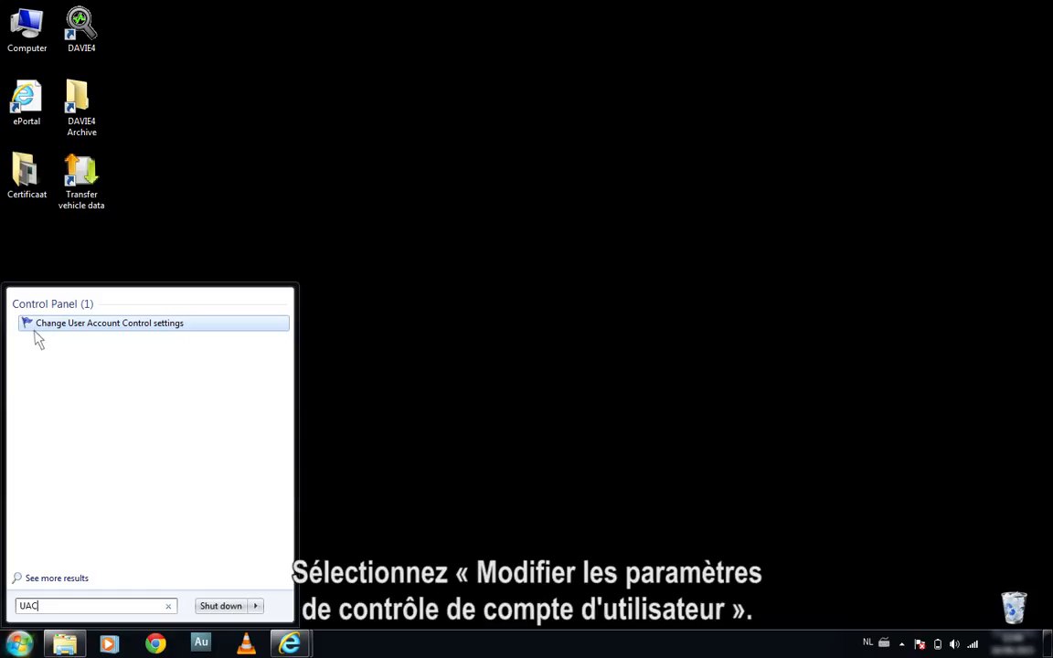
{"action": "left_click", "coordinate": [38, 339]}
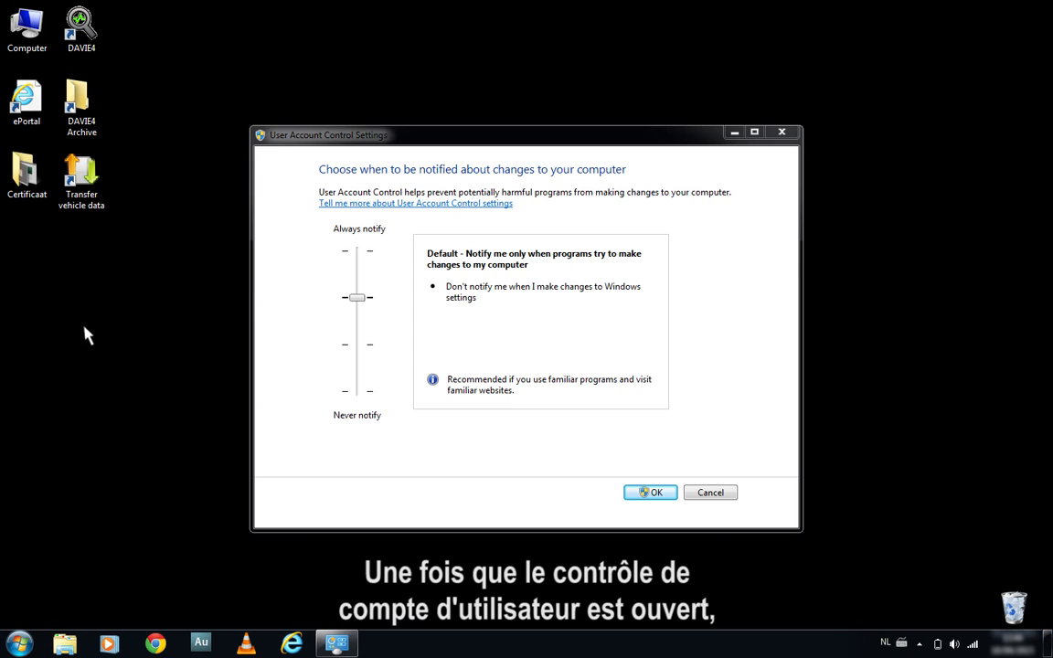
{"action": "left_click_drag", "start_coordinate": [356, 298], "coordinate": [366, 402]}
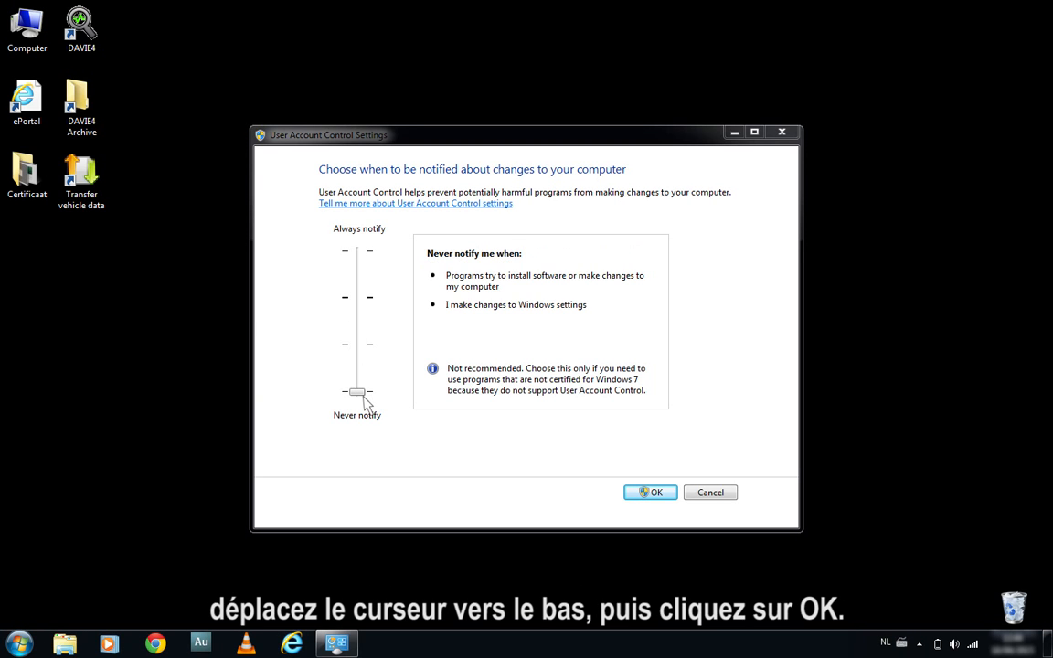
{"action": "left_click", "coordinate": [649, 493]}
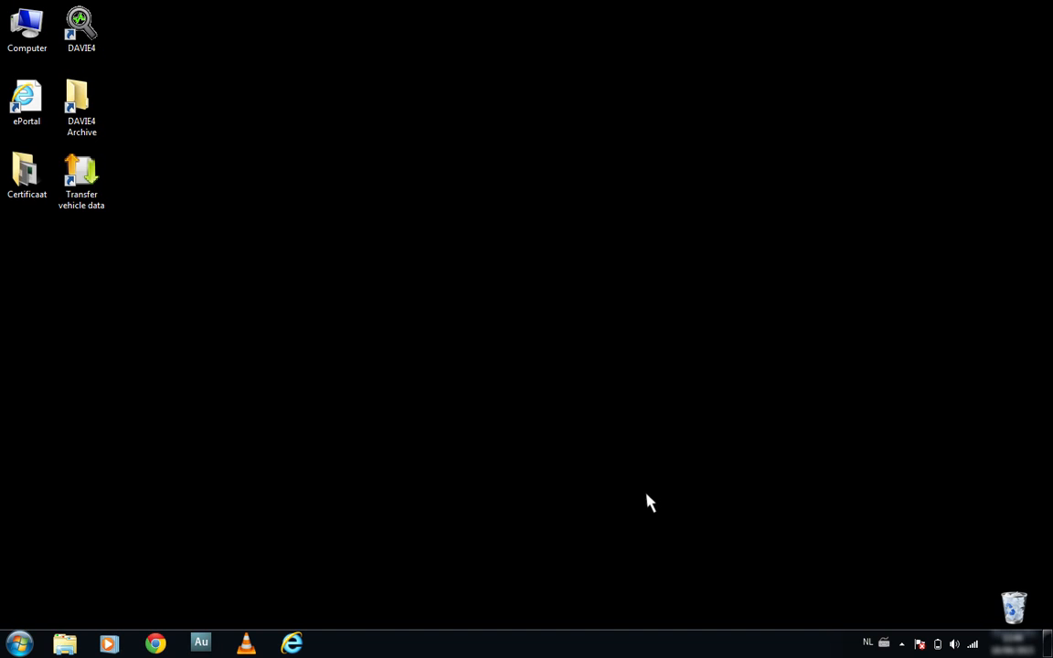
Step: Launch Certificate Manager from the DAVIE4 folder under All Programs
{"action": "left_click", "coordinate": [20, 643]}
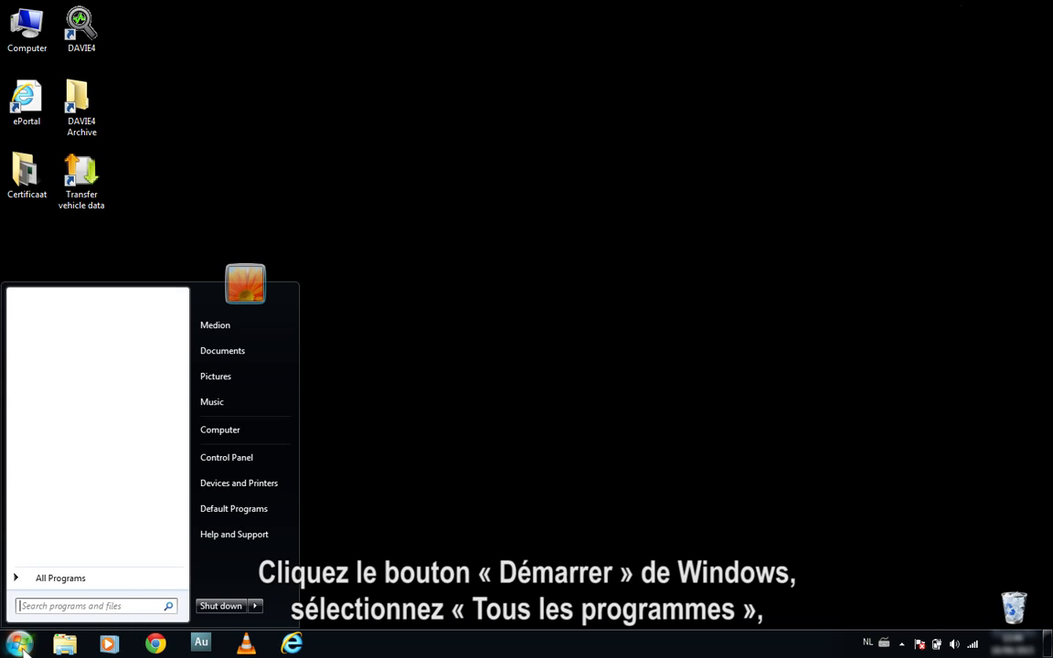
{"action": "left_click", "coordinate": [28, 581]}
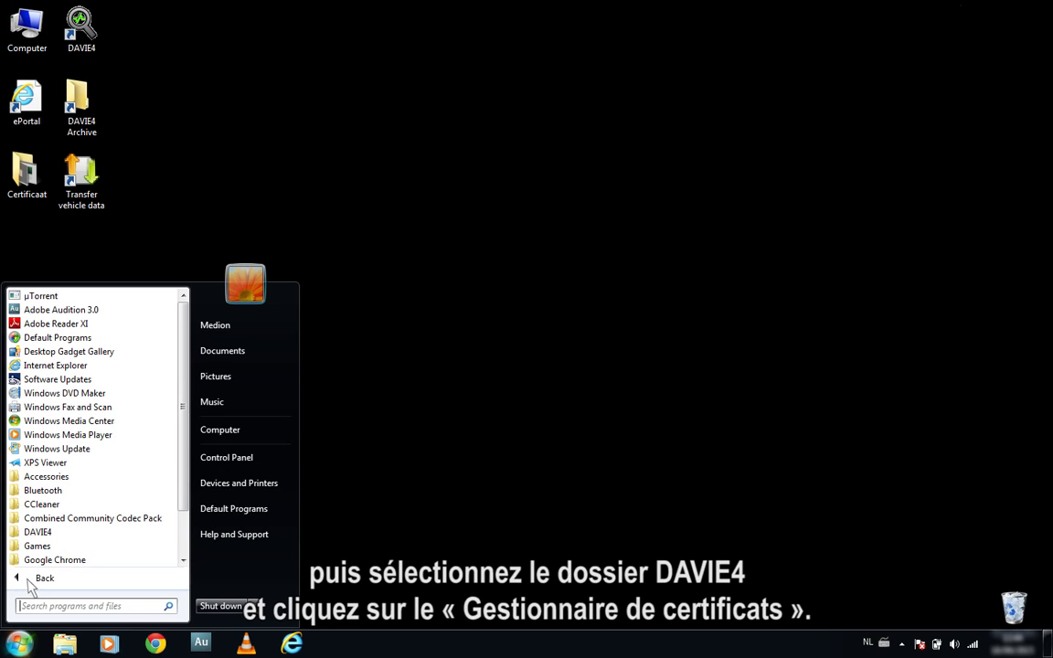
{"action": "left_click", "coordinate": [60, 533]}
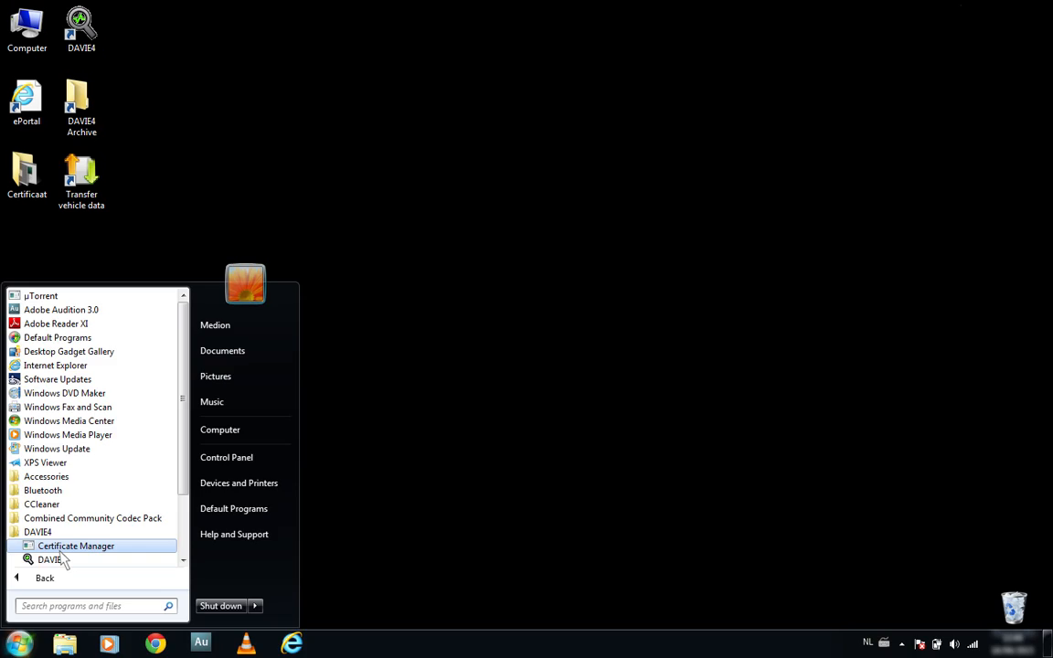
{"action": "left_click", "coordinate": [62, 549]}
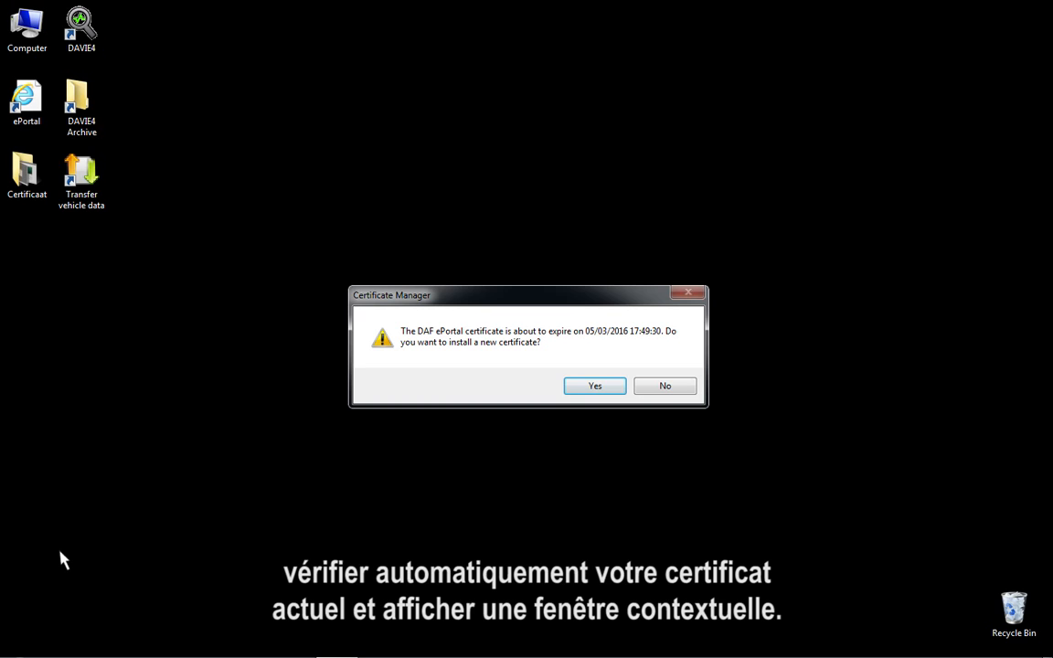
Step: Agree to install a new certificate and submit the .pfx file from USB DRIVE (G:)
{"action": "left_click", "coordinate": [595, 387]}
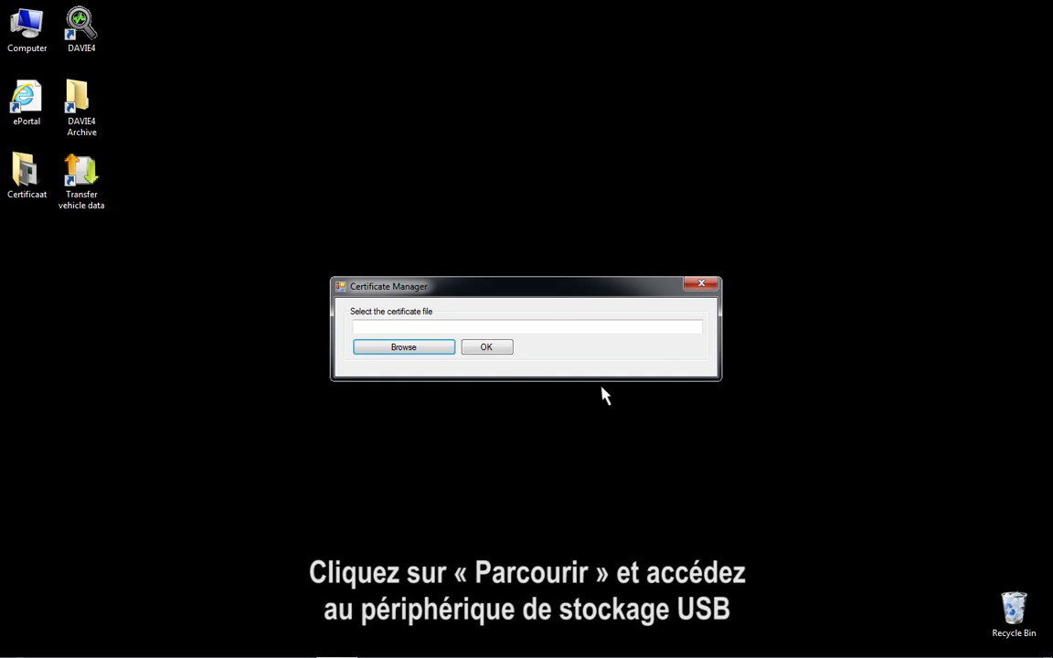
{"action": "left_click", "coordinate": [407, 346]}
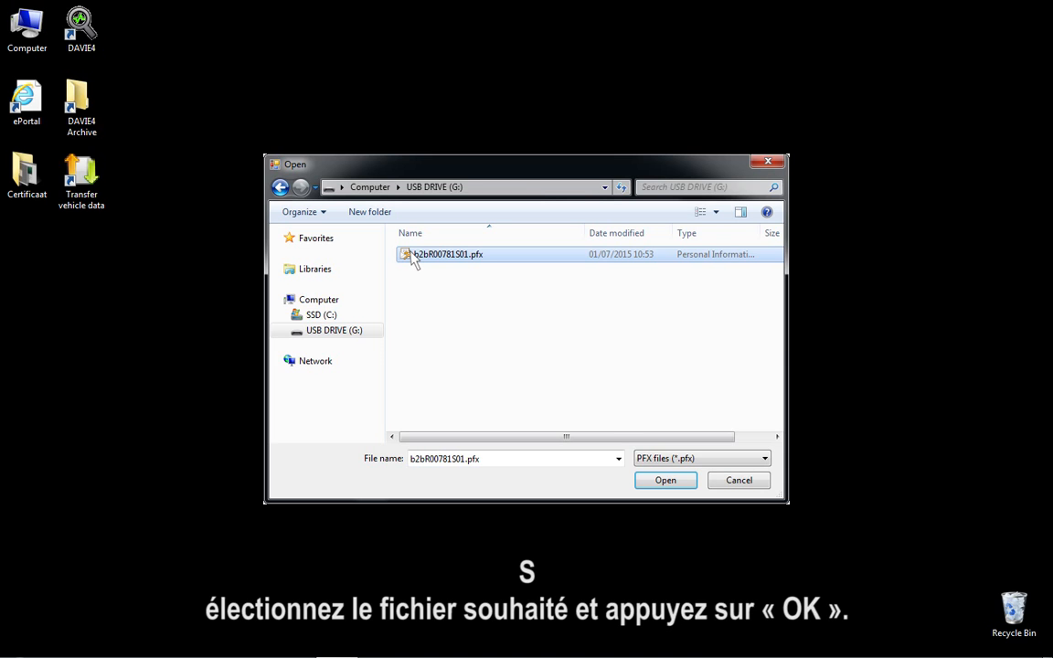
{"action": "left_click", "coordinate": [682, 485]}
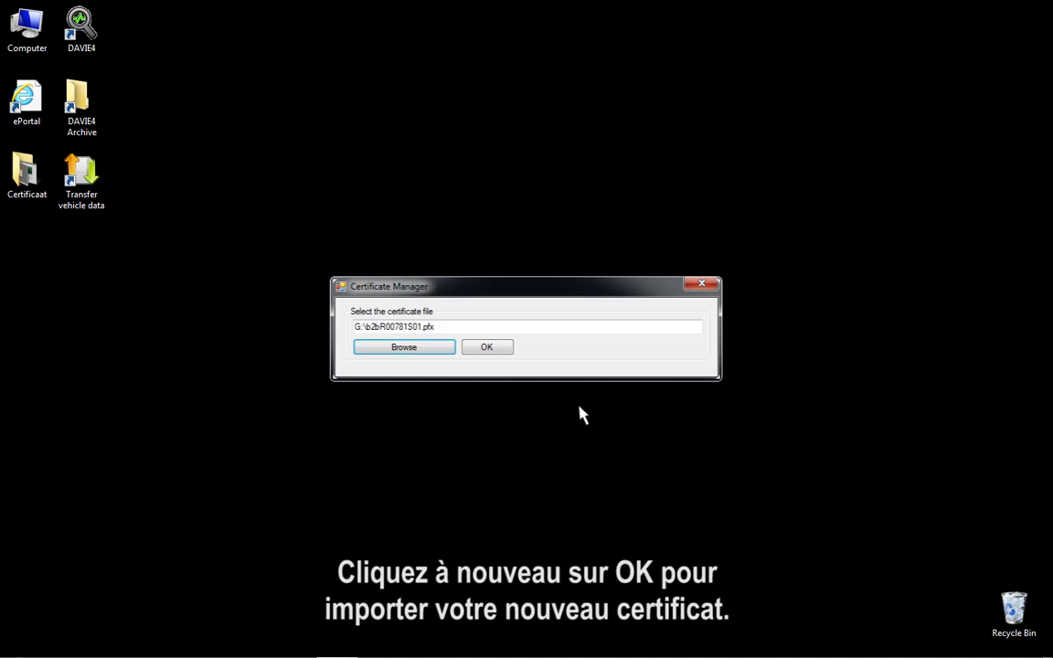
{"action": "left_click", "coordinate": [493, 349]}
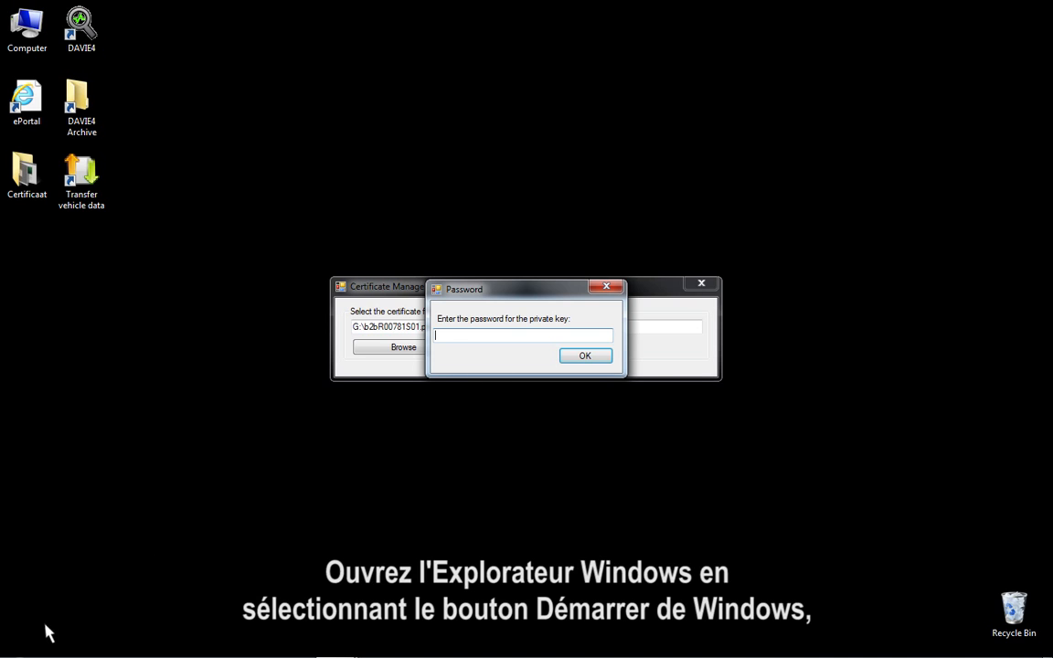
Step: Open New Text Document.txt on the USB drive through Computer
{"action": "left_click", "coordinate": [20, 644]}
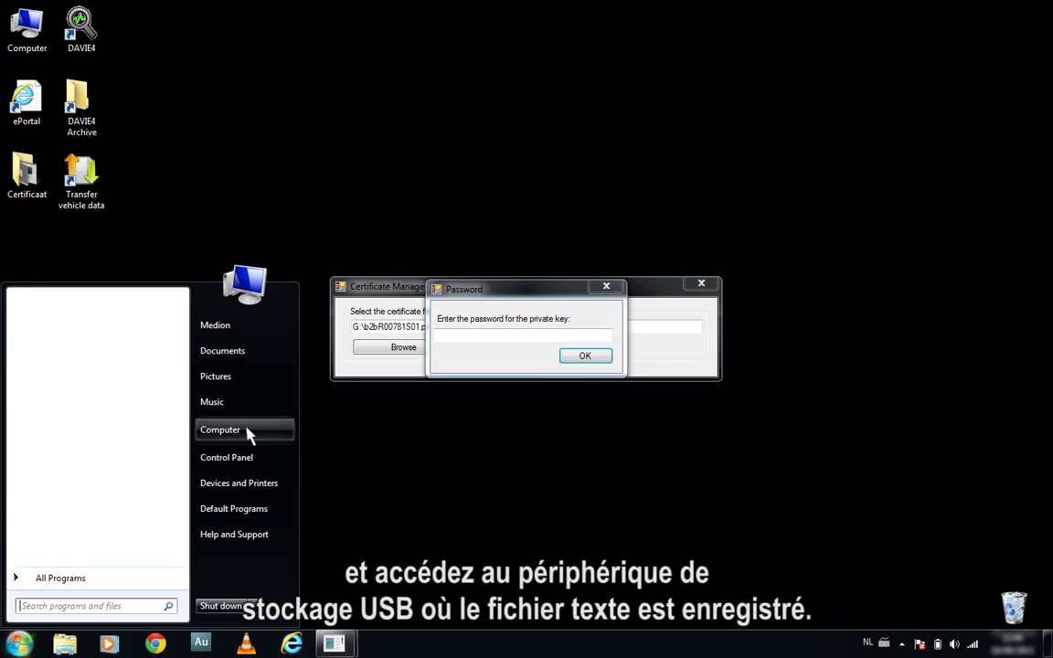
{"action": "left_click", "coordinate": [220, 429]}
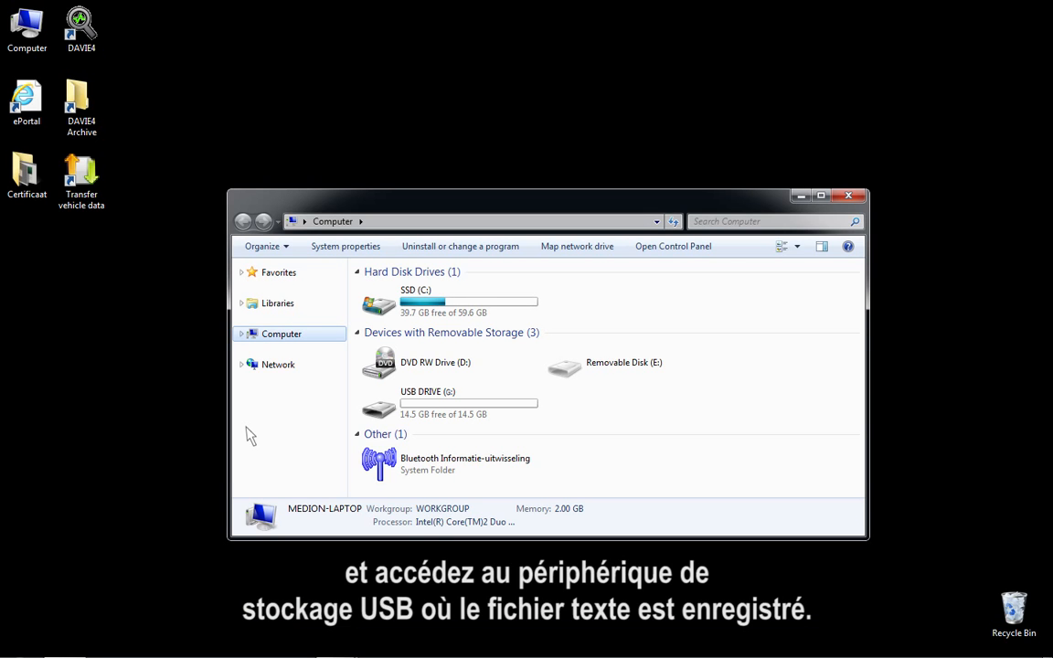
{"action": "double_click", "coordinate": [391, 413]}
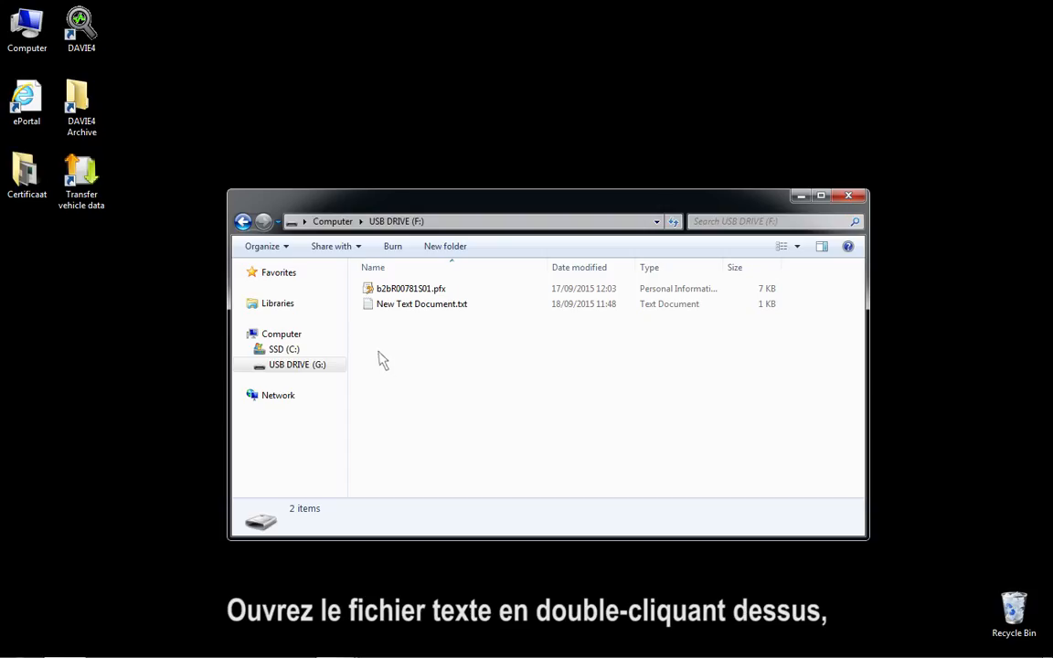
{"action": "double_click", "coordinate": [370, 305]}
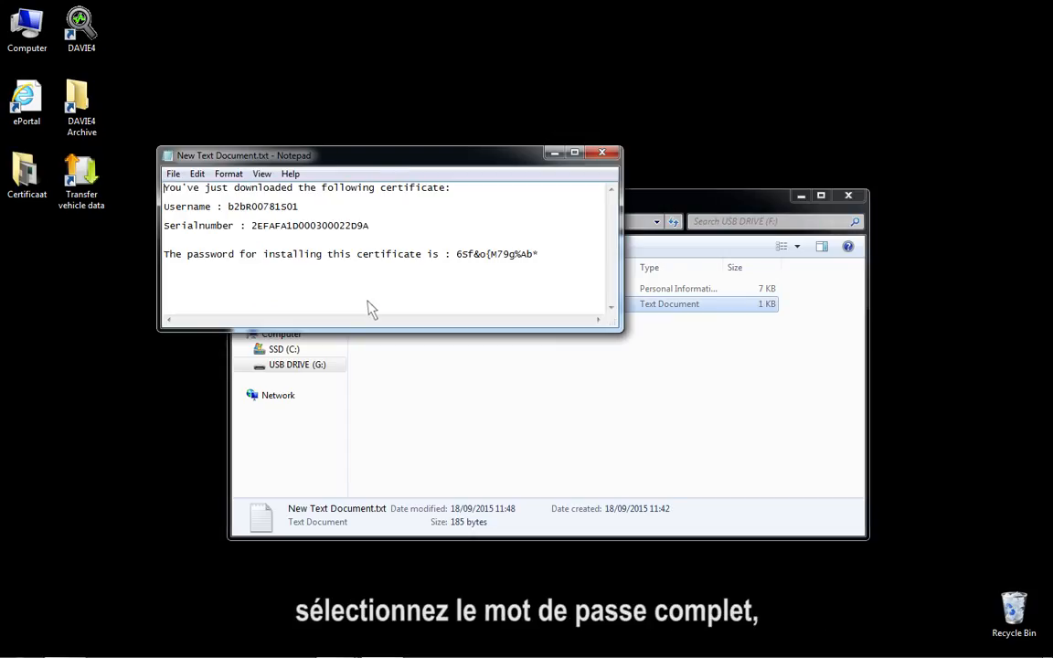
Step: Copy the certificate password from the file, then close Notepad and the USB folder
{"action": "left_click_drag", "start_coordinate": [455, 255], "coordinate": [534, 260]}
{"action": "right_click", "coordinate": [538, 255]}
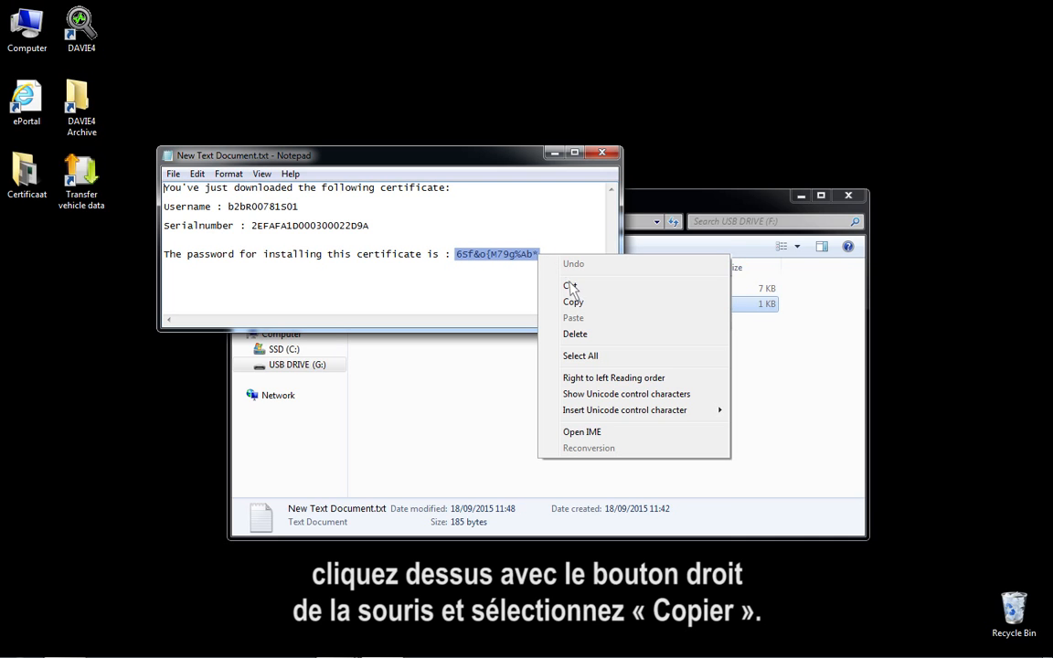
{"action": "left_click", "coordinate": [586, 307]}
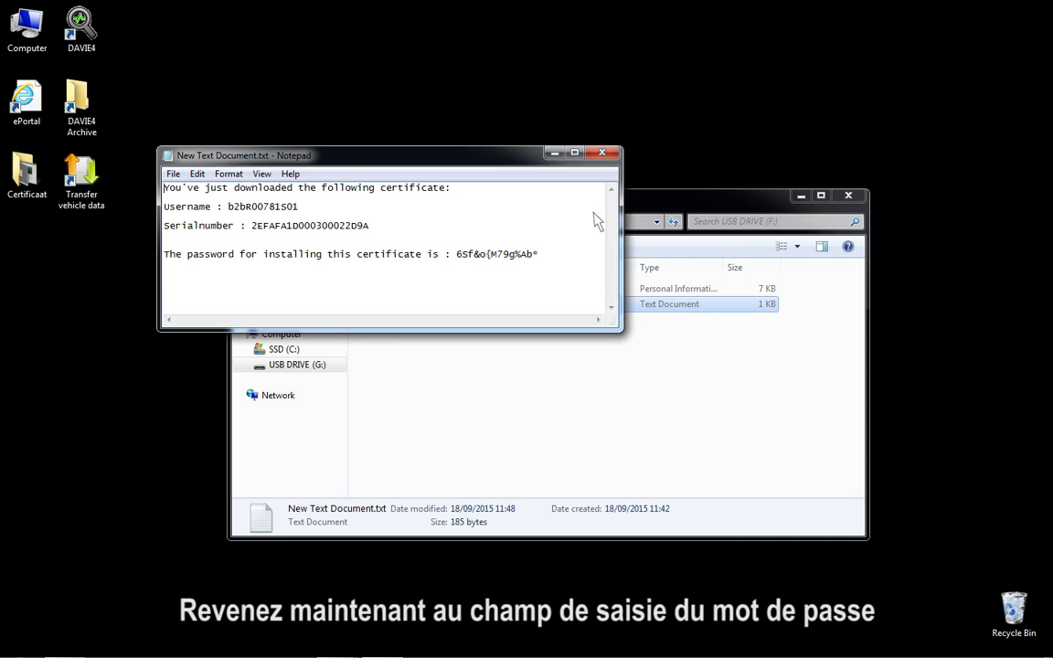
{"action": "left_click", "coordinate": [600, 153]}
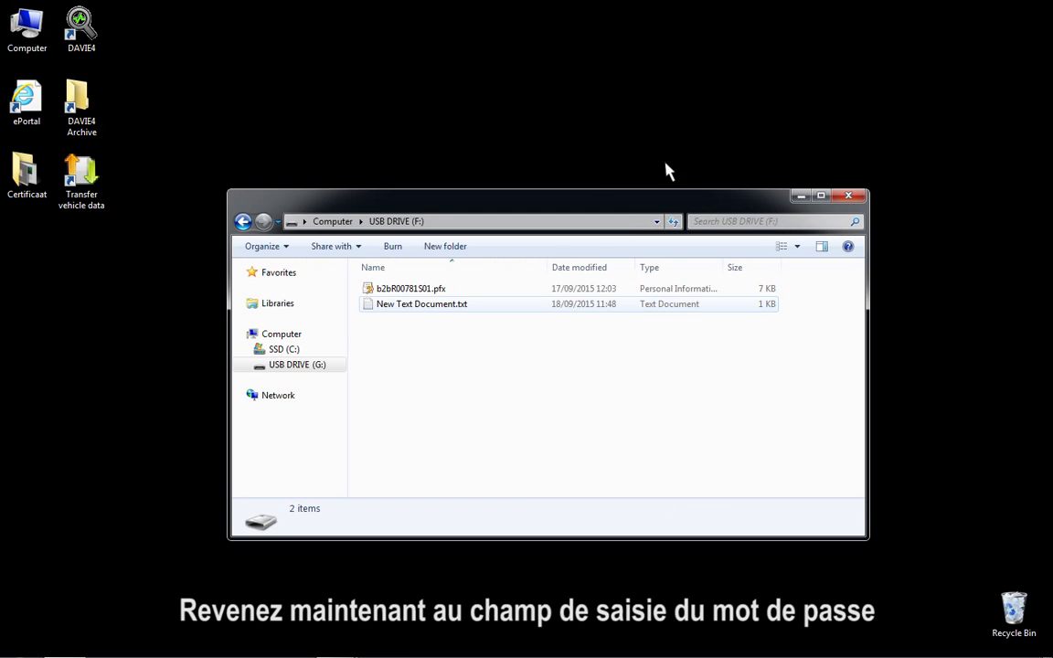
{"action": "left_click", "coordinate": [850, 194]}
Step: Paste the private-key password and finish installing the valid DAF ePortal certificate
{"action": "right_click", "coordinate": [455, 334]}
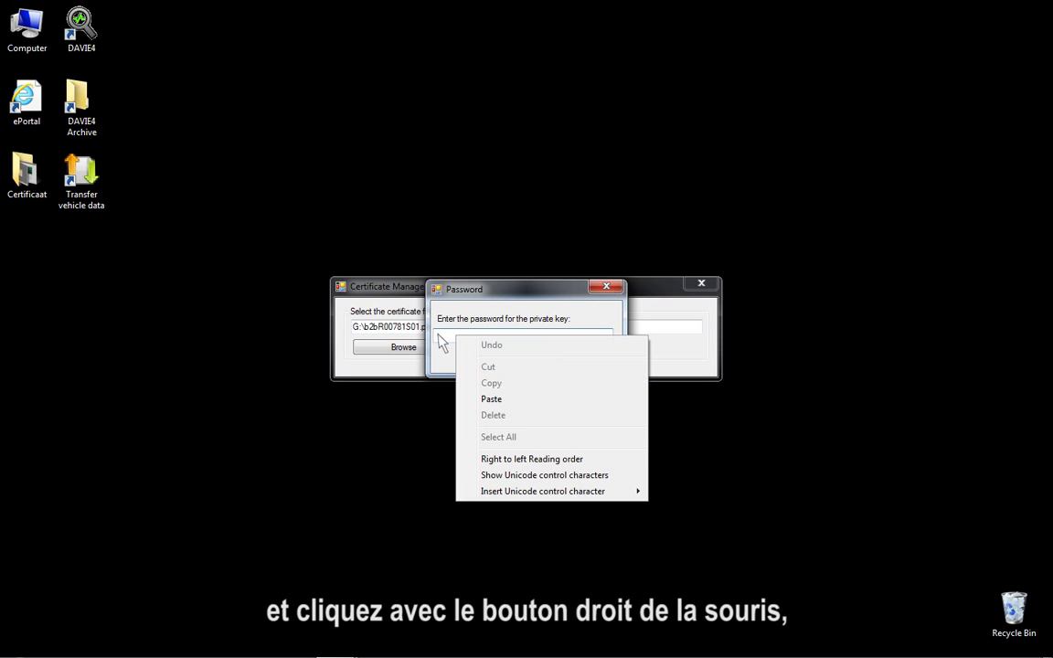
{"action": "left_click", "coordinate": [504, 403]}
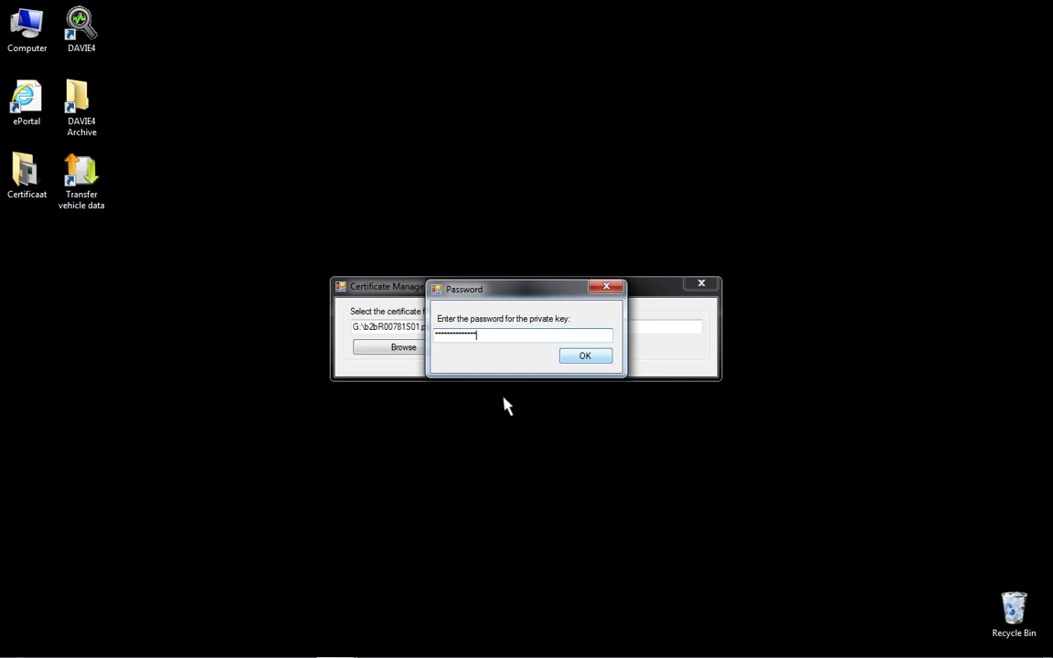
{"action": "left_click", "coordinate": [585, 357]}
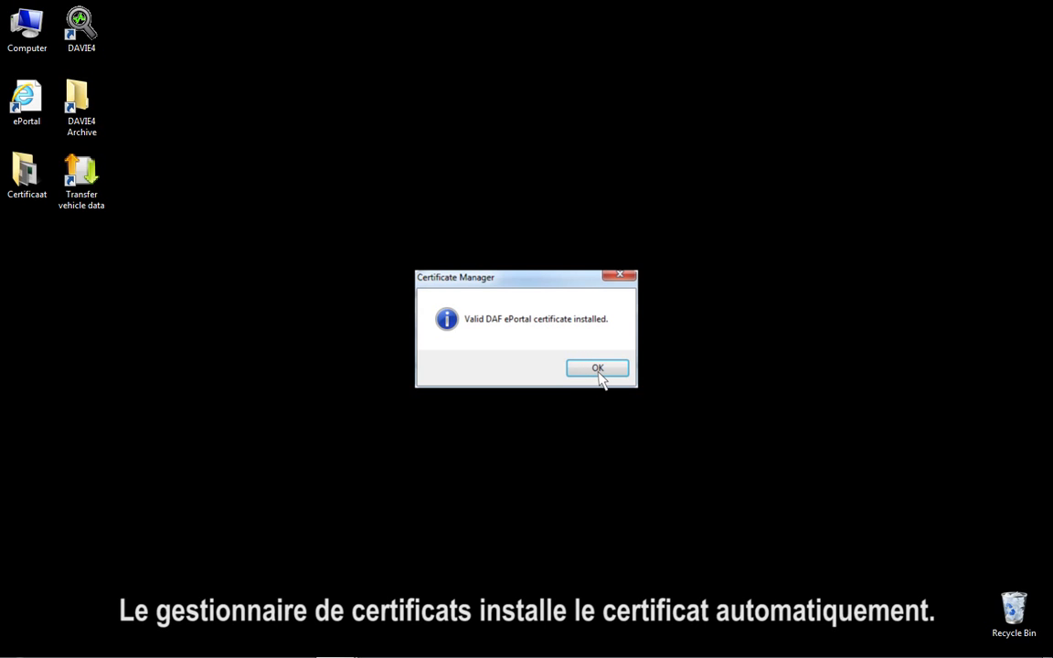
{"action": "left_click", "coordinate": [598, 370]}
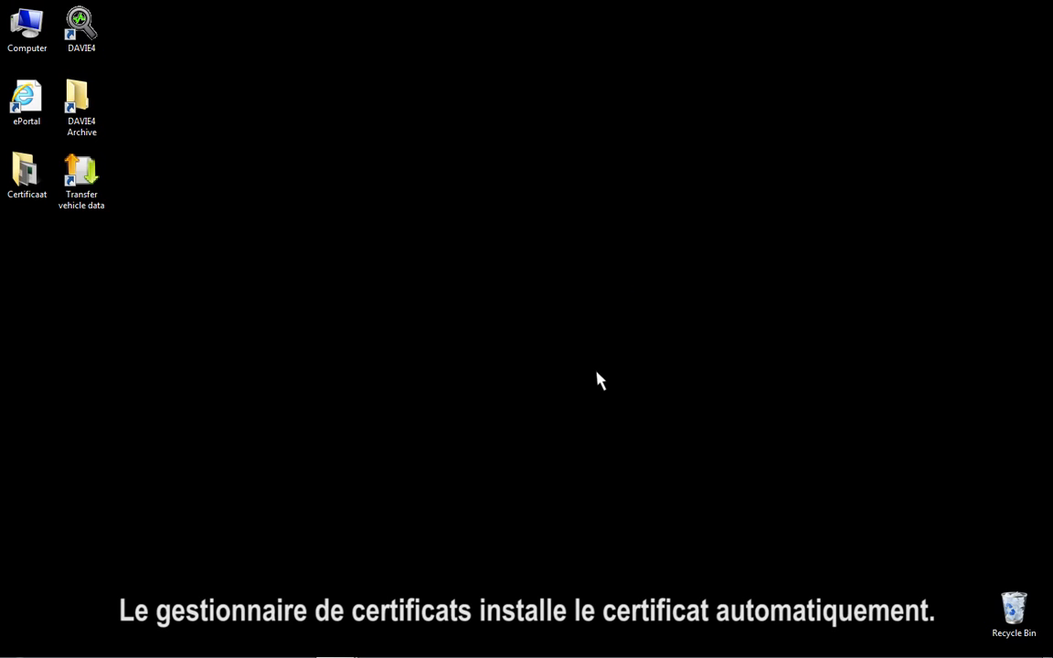
Step: Launch DAVIE4, log in with the user name and password, then open DAVIE4 Documentation in ePortal
{"action": "double_click", "coordinate": [81, 26]}
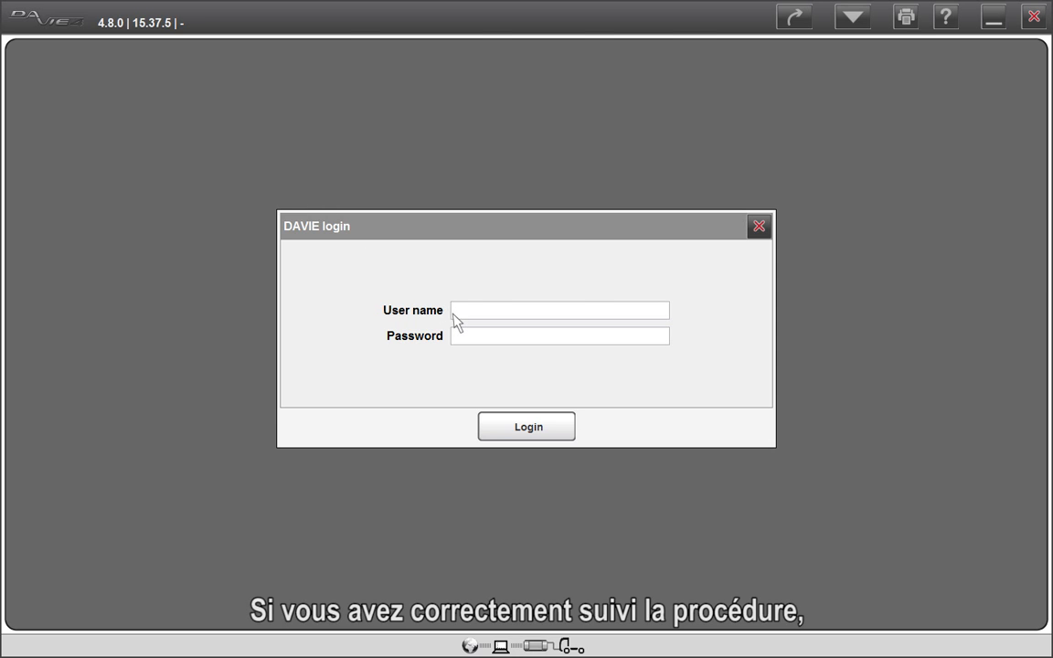
{"action": "type", "text": "davie4use"}
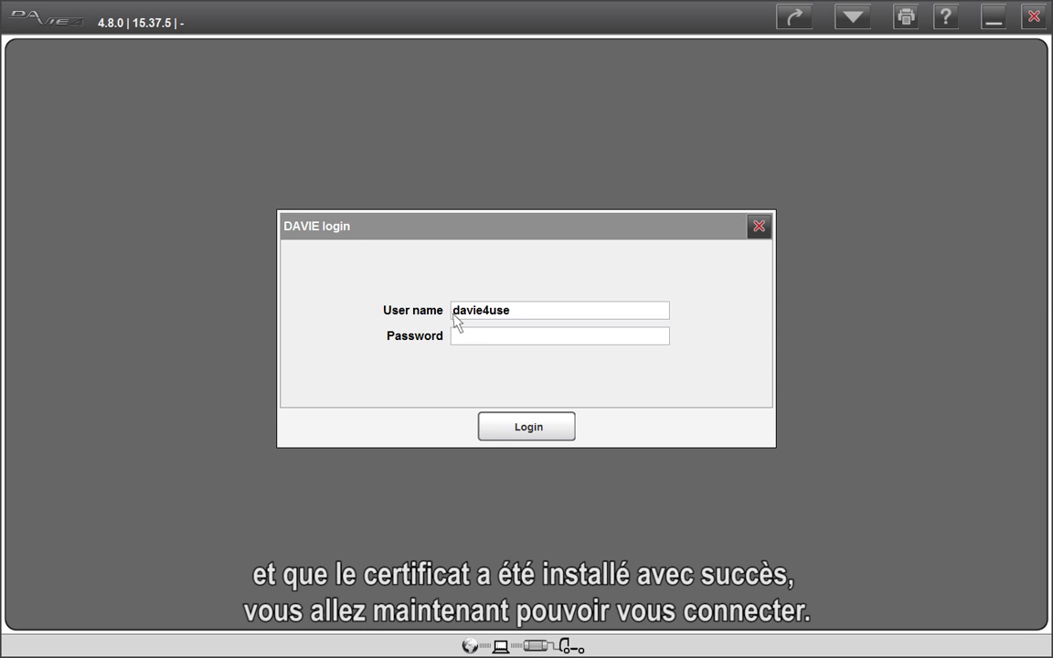
{"action": "type", "text": "r"}
{"action": "left_click", "coordinate": [455, 338]}
{"action": "type", "text": "davie4"}
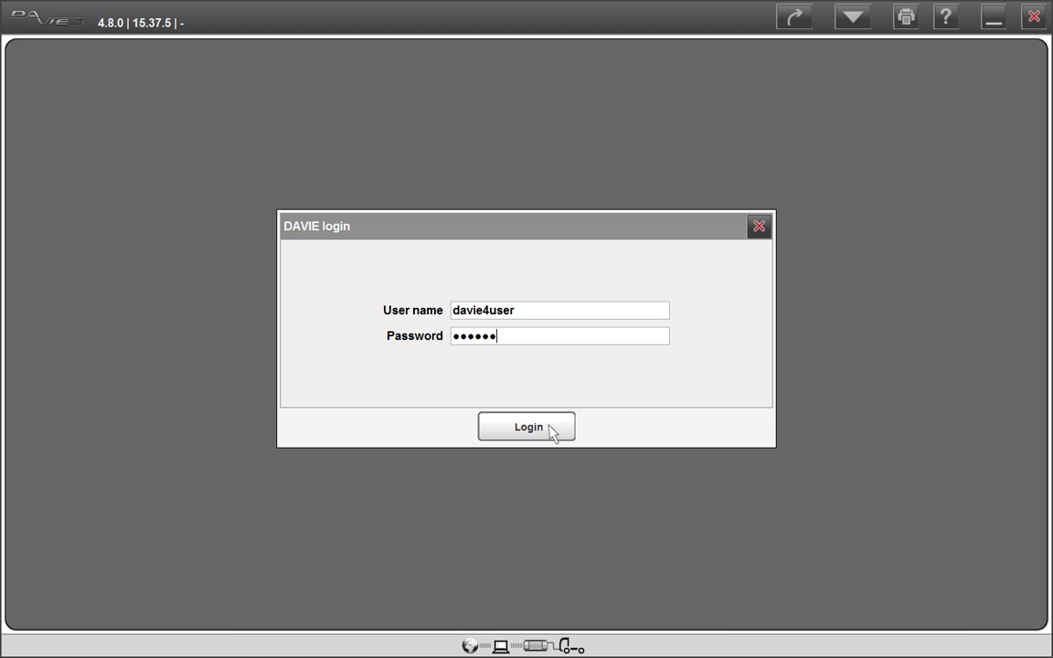
{"action": "left_click", "coordinate": [550, 425]}
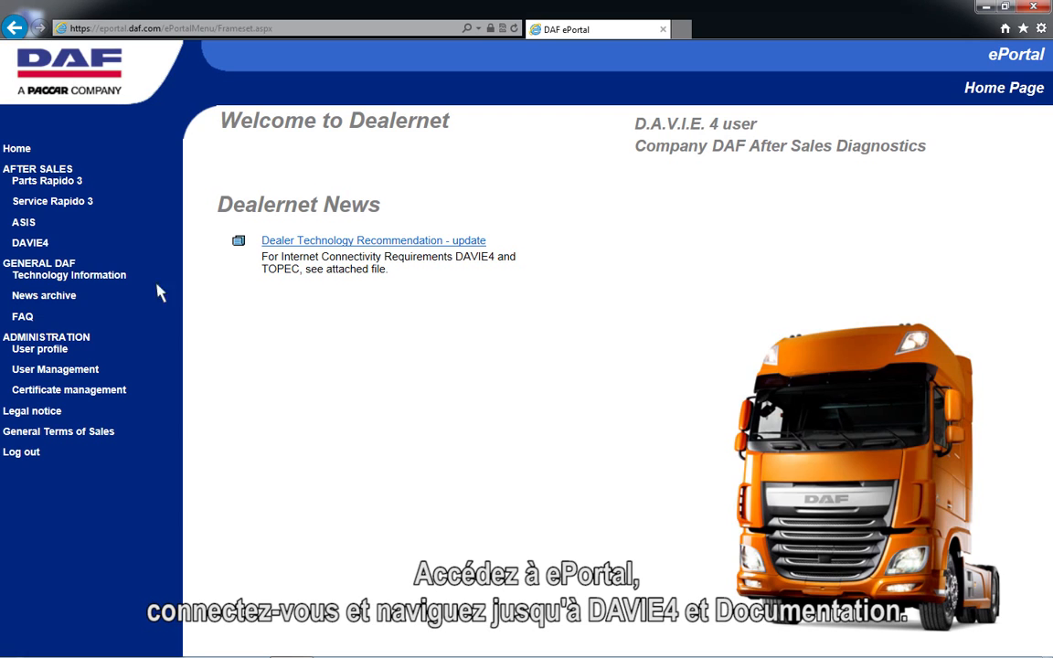
{"action": "left_click", "coordinate": [32, 244]}
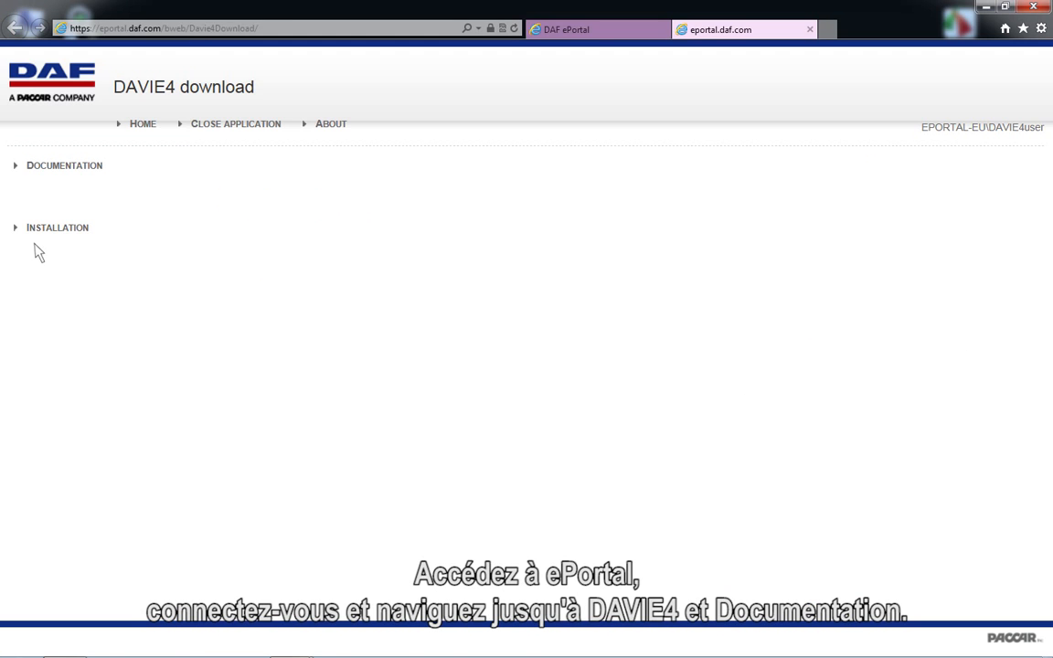
{"action": "left_click", "coordinate": [37, 169]}
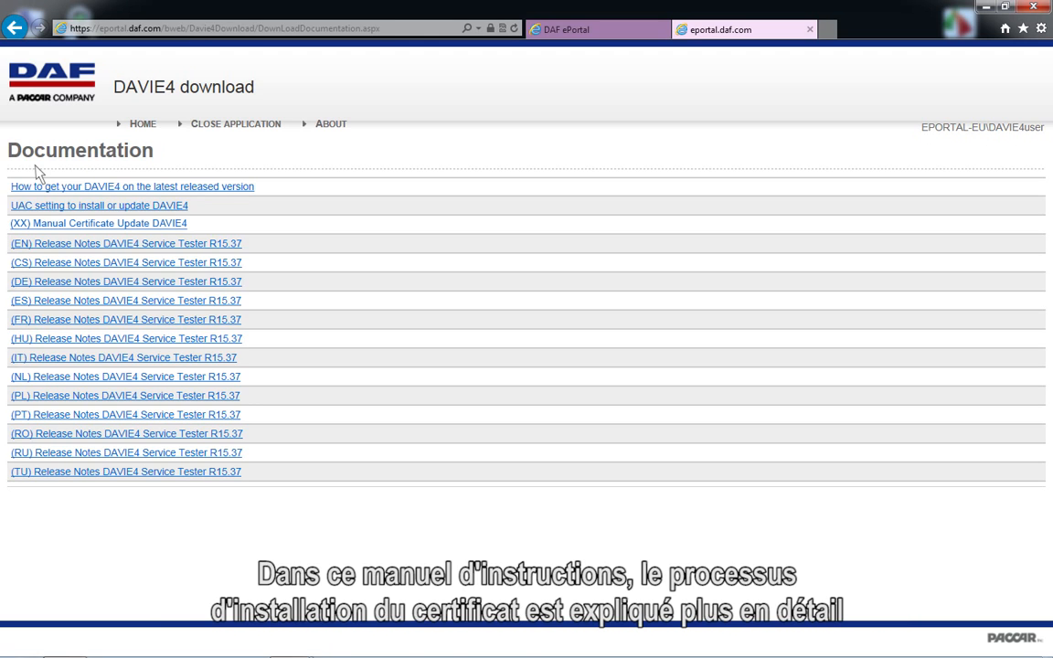